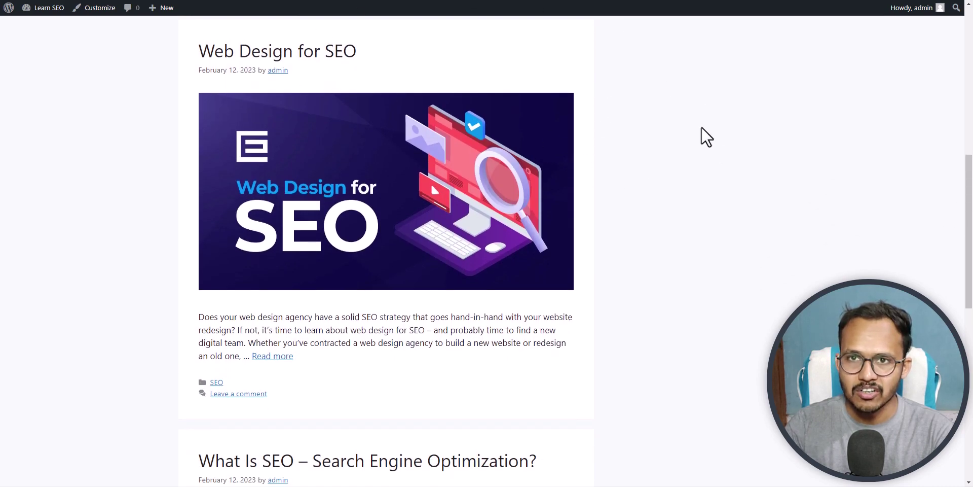
Step: Go to the admin dashboard of the Learn SEO site and open the page for adding new plugins
drag(969, 254, 970, 116)
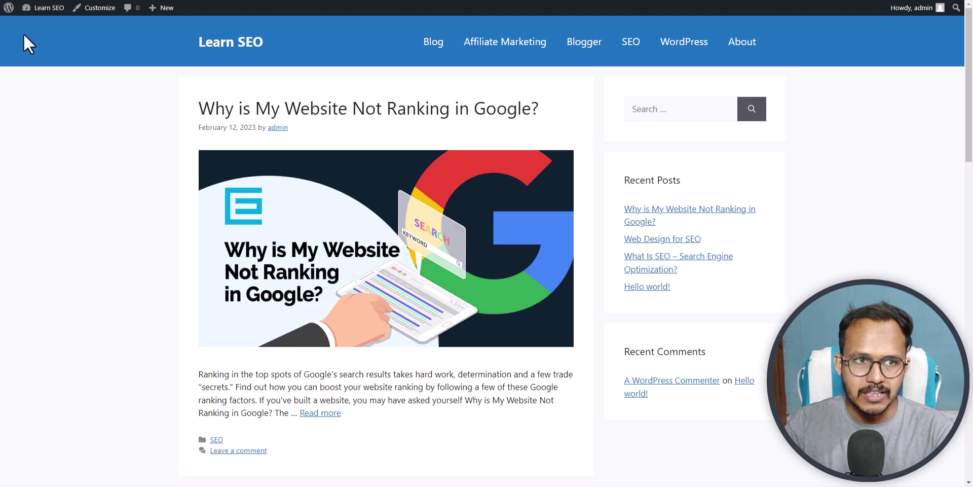
mouse_move(35, 10)
click(40, 26)
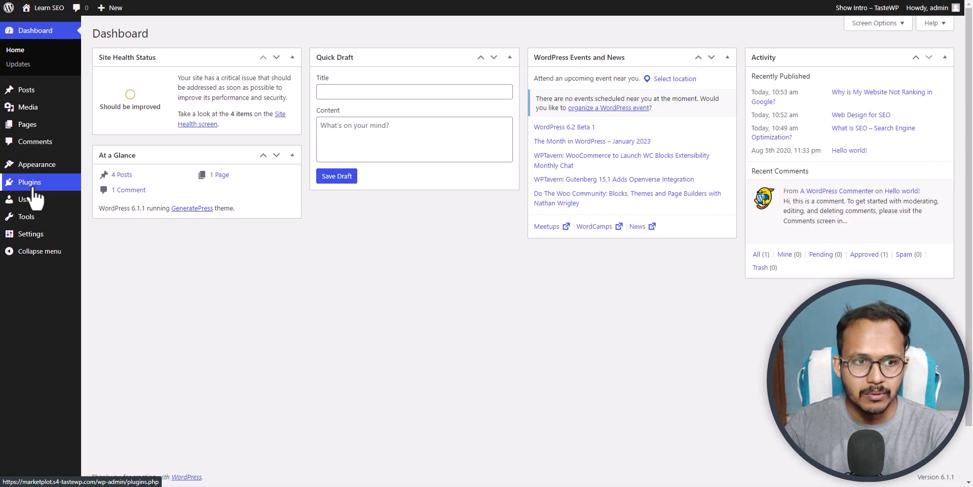
mouse_move(36, 192)
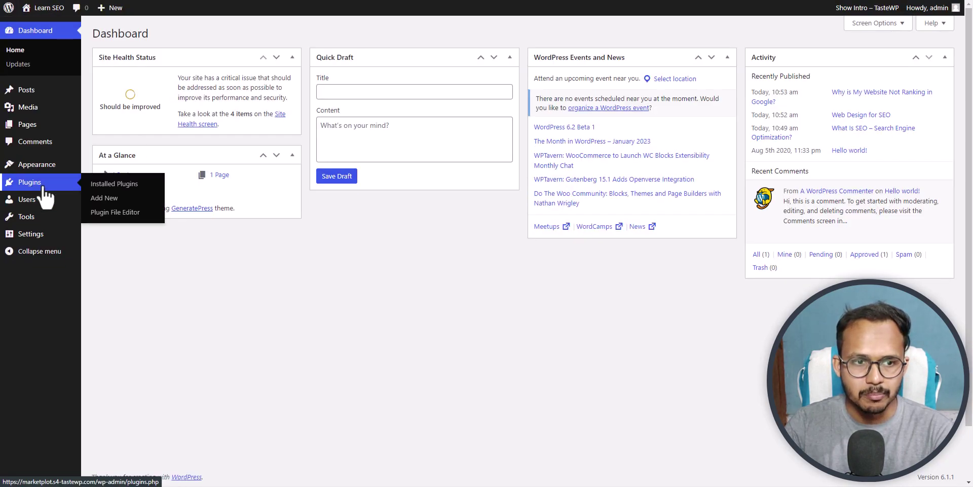
click(104, 198)
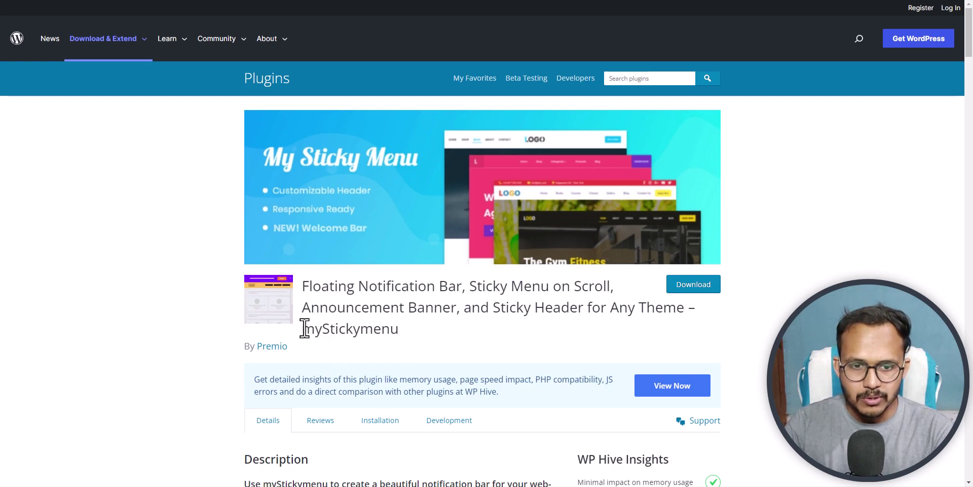
Step: Find the myStickymenu plugin using the name copied from its WordPress.org page, and install and activate it
drag(302, 329, 428, 337)
key(ctrl+c)
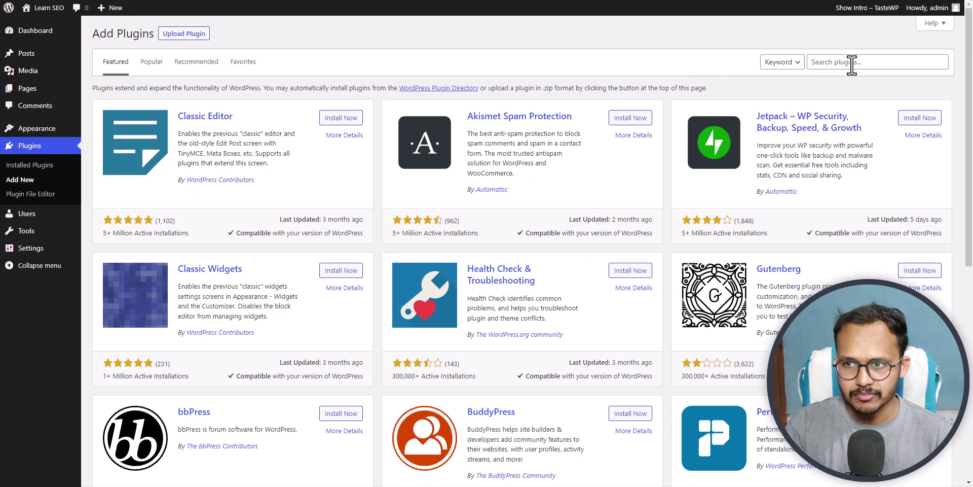
click(851, 65)
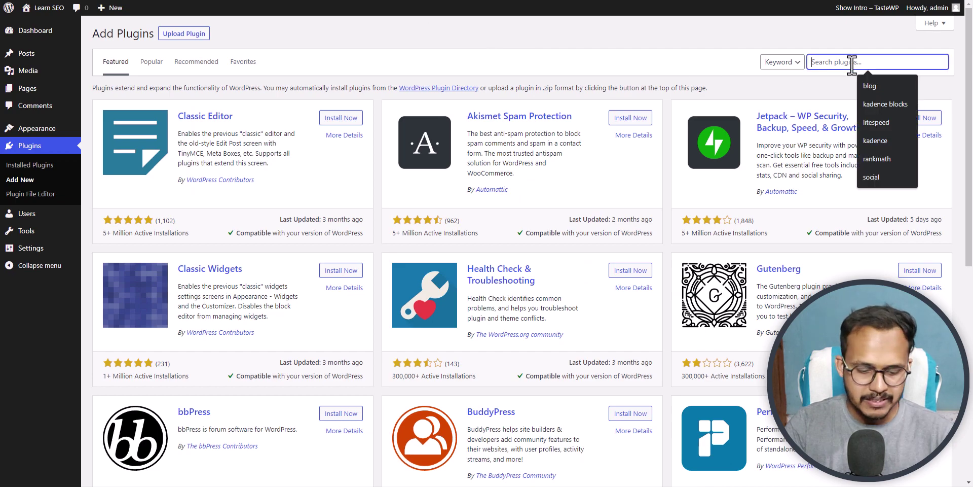
key(ctrl+v)
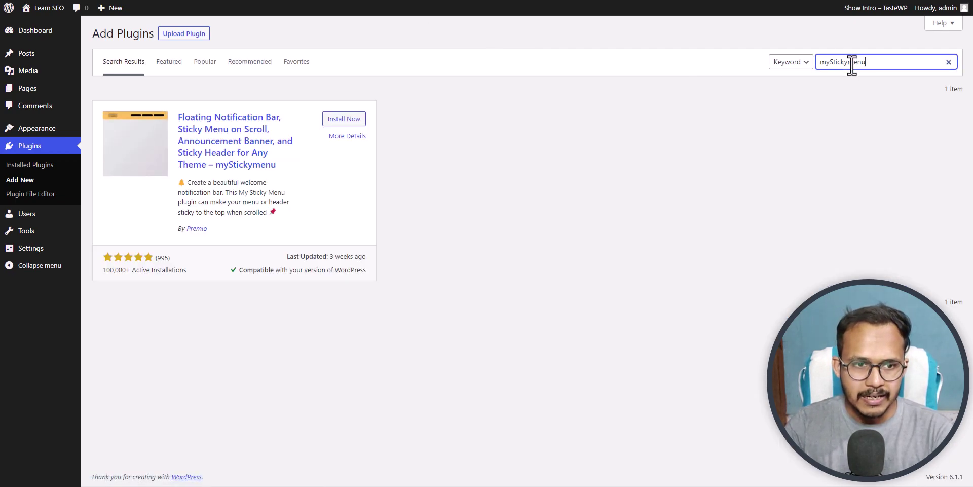
click(344, 120)
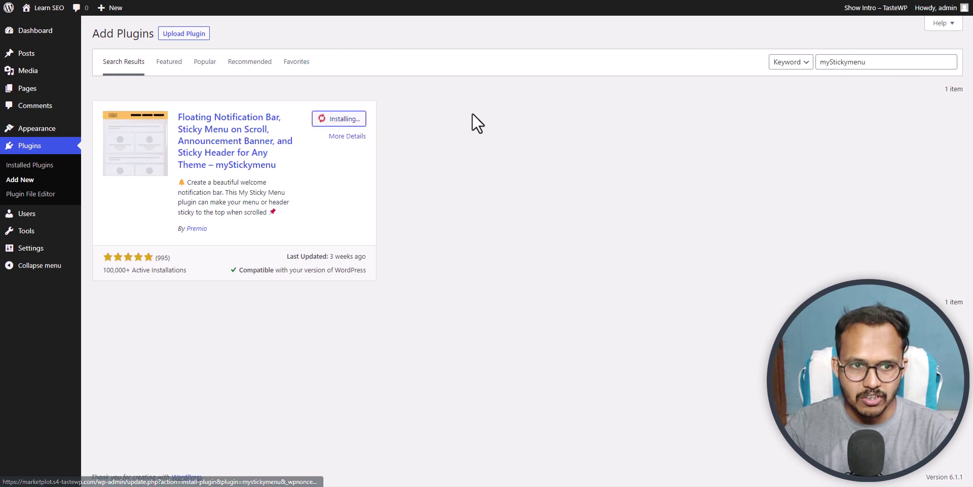
click(350, 119)
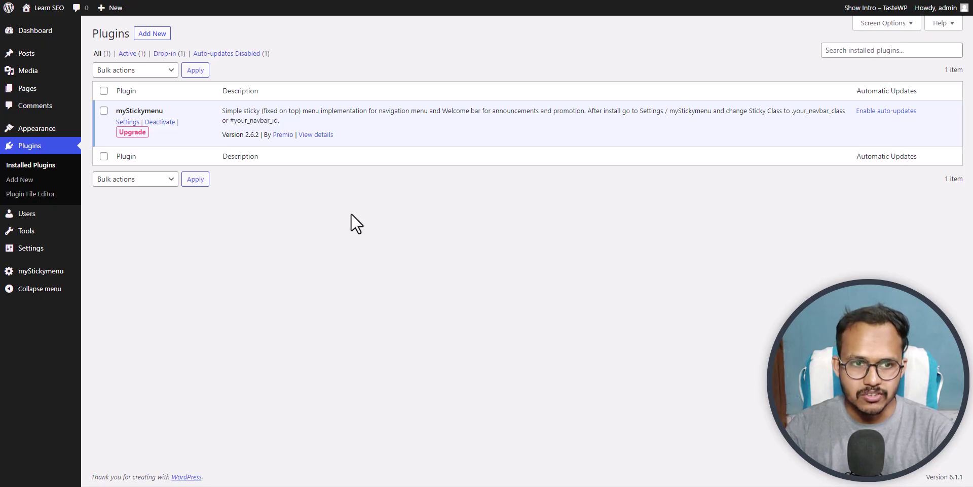
Step: Enable the sticky menu in myStickymenu's sticky menu settings and save the settings
click(46, 278)
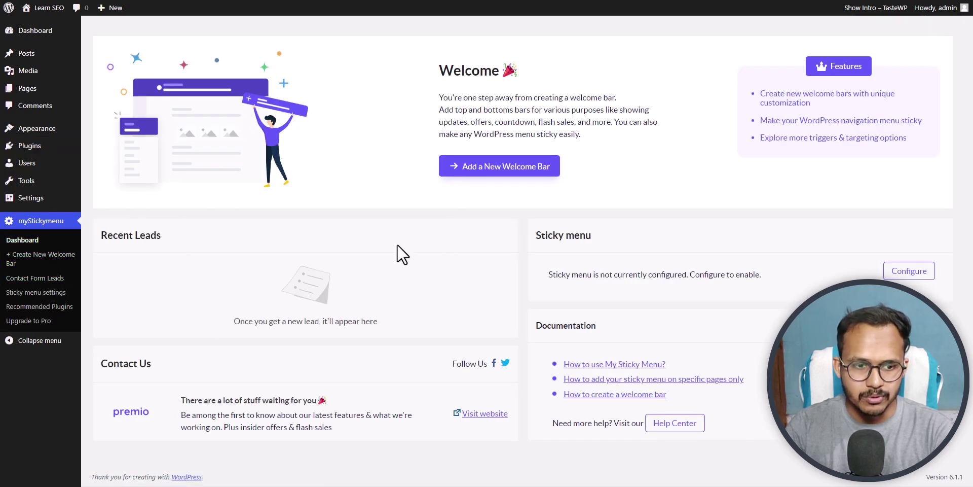
click(49, 293)
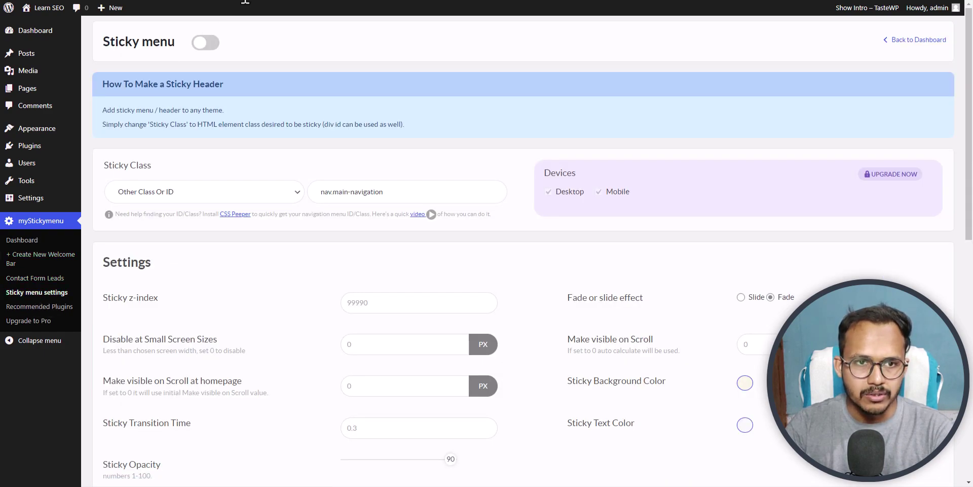
click(208, 45)
scroll(238, 310, down, 10)
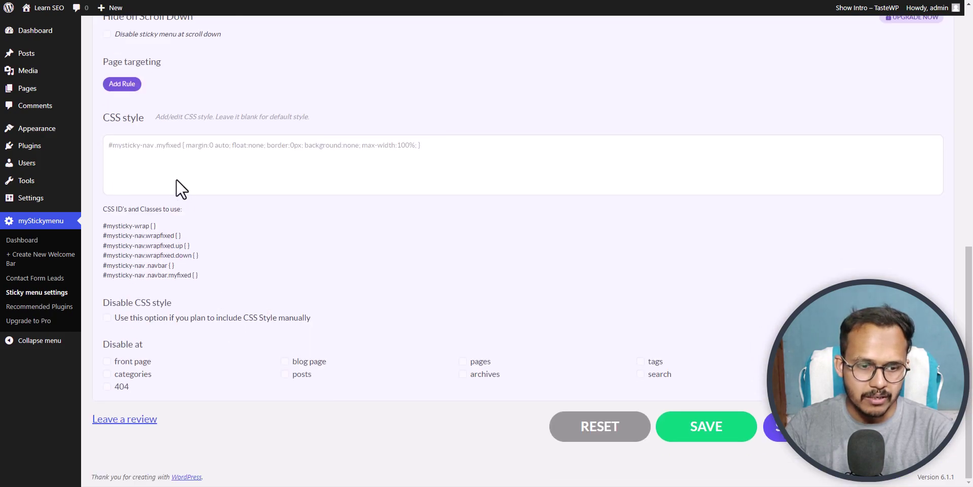
click(726, 434)
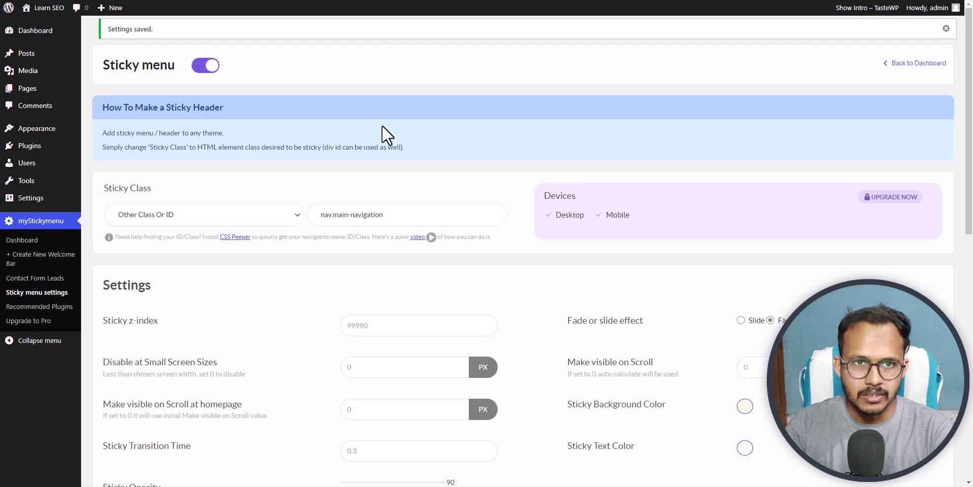
Step: Open the site's front page separately and check whether the header stays fixed while scrolling
mouse_move(41, 7)
right_click(35, 26)
click(60, 31)
click(60, 31)
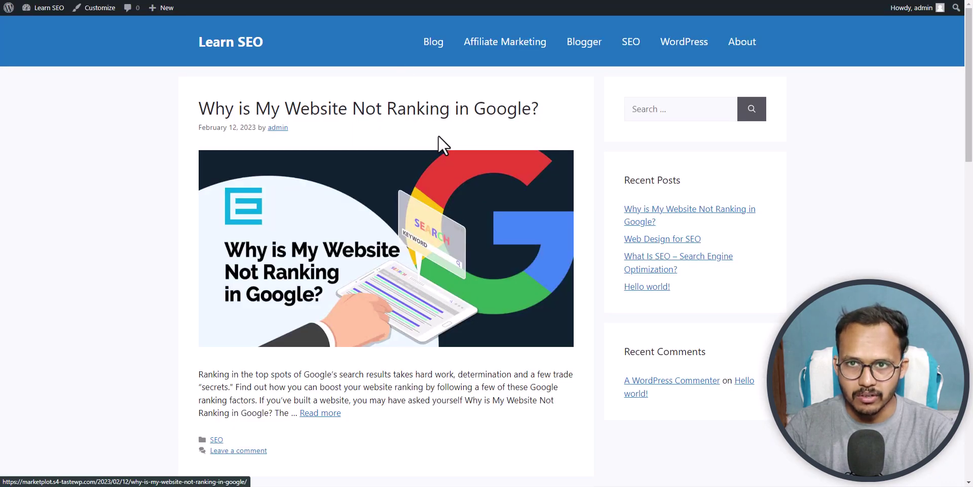
scroll(684, 134, down, 5)
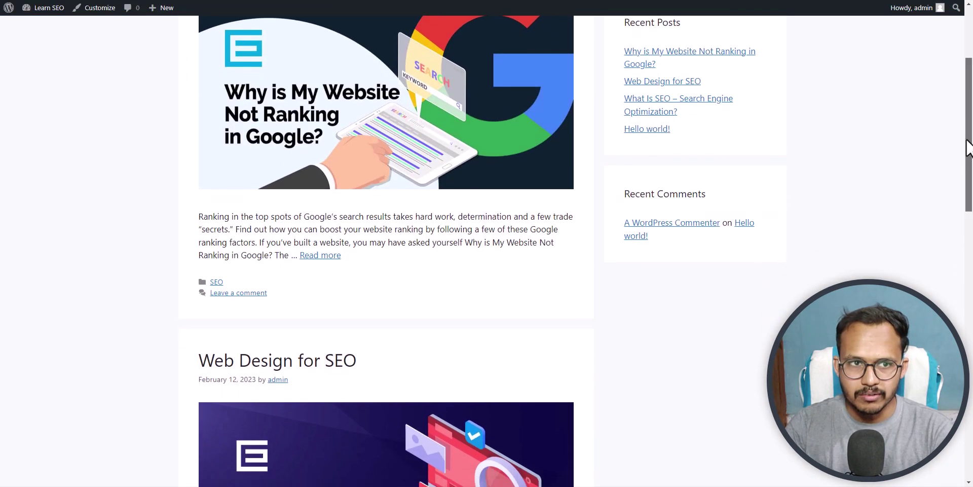
click(47, 7)
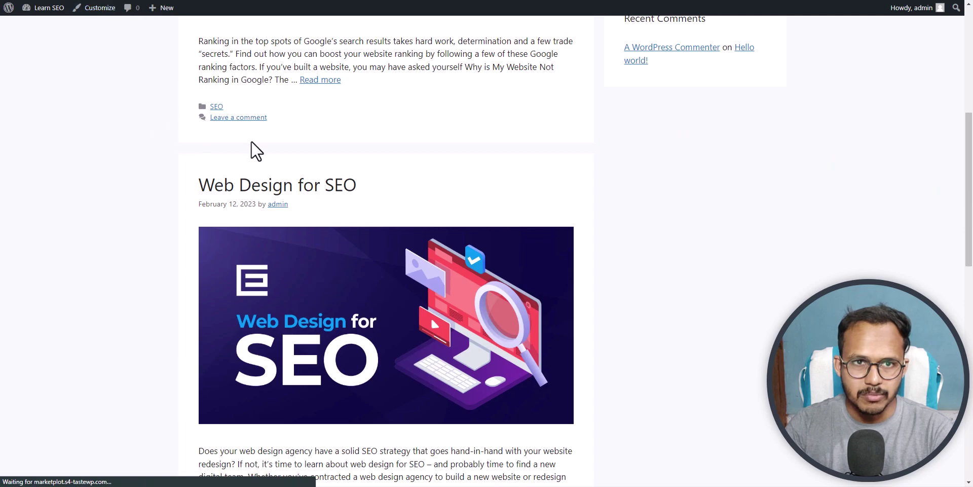
scroll(962, 105, down, 4)
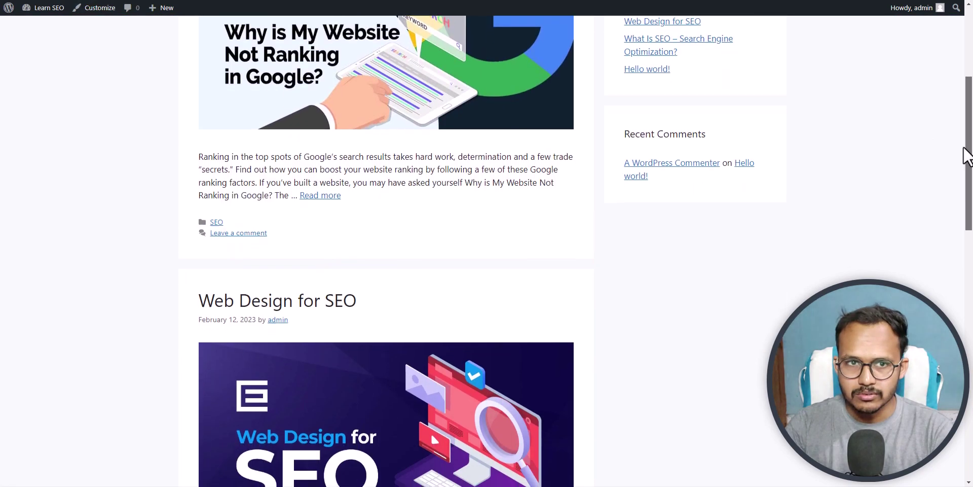
scroll(961, 105, up, 3)
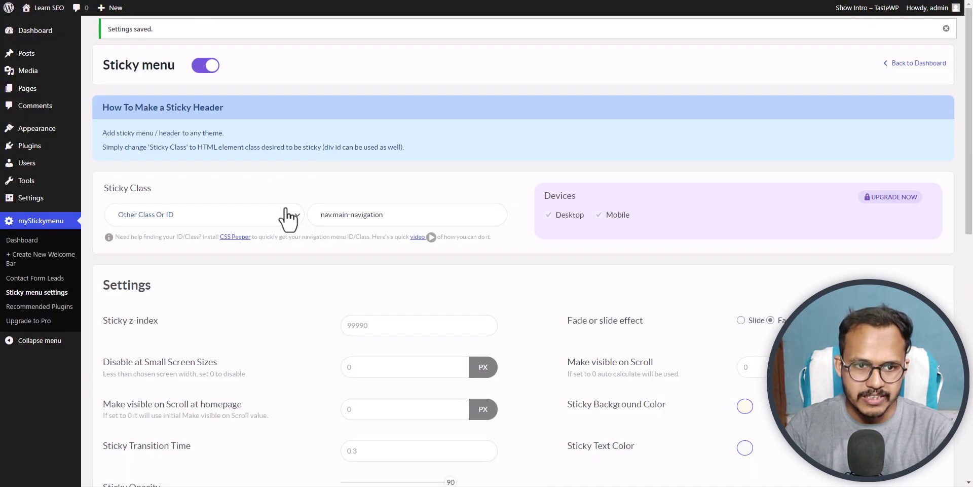
Step: Try Header Menu (Primary Menu) as the sticky class, save, and check the front page header while scrolling
click(239, 218)
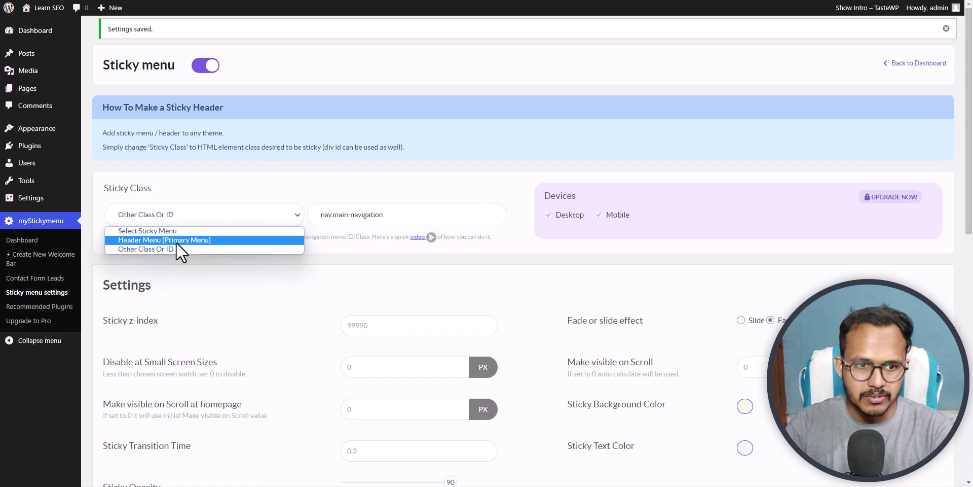
click(160, 241)
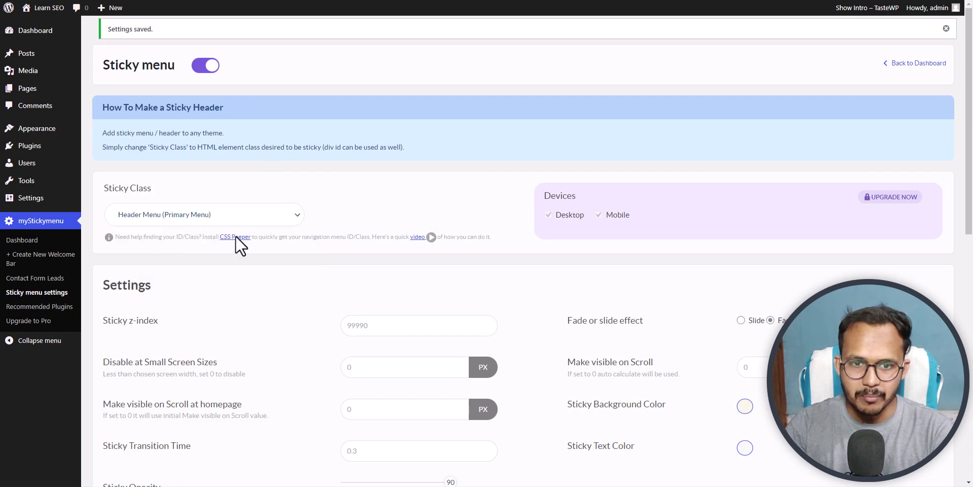
scroll(288, 338, down, 15)
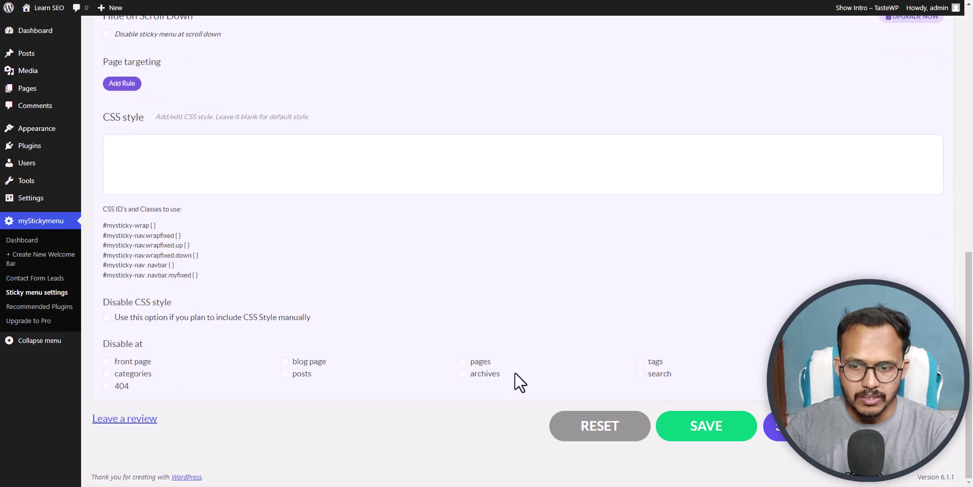
click(705, 431)
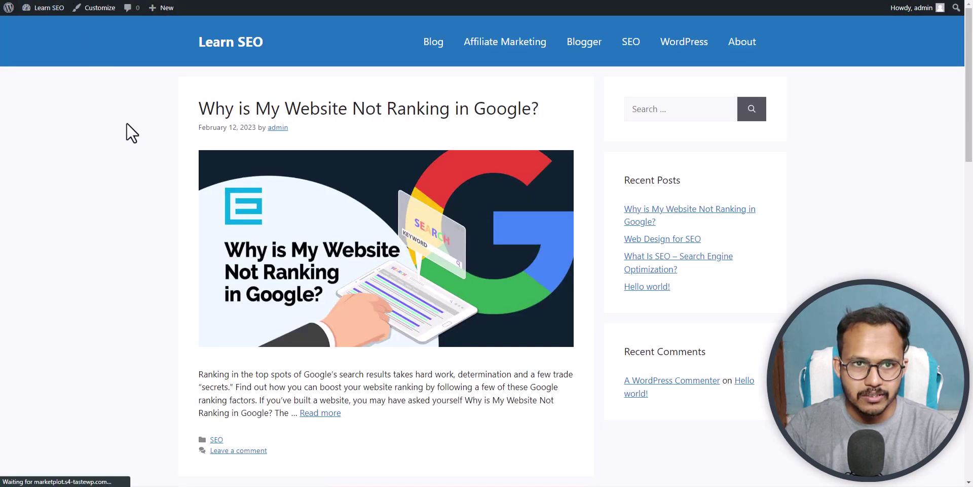
scroll(564, 156, down, 5)
scroll(572, 167, up, 5)
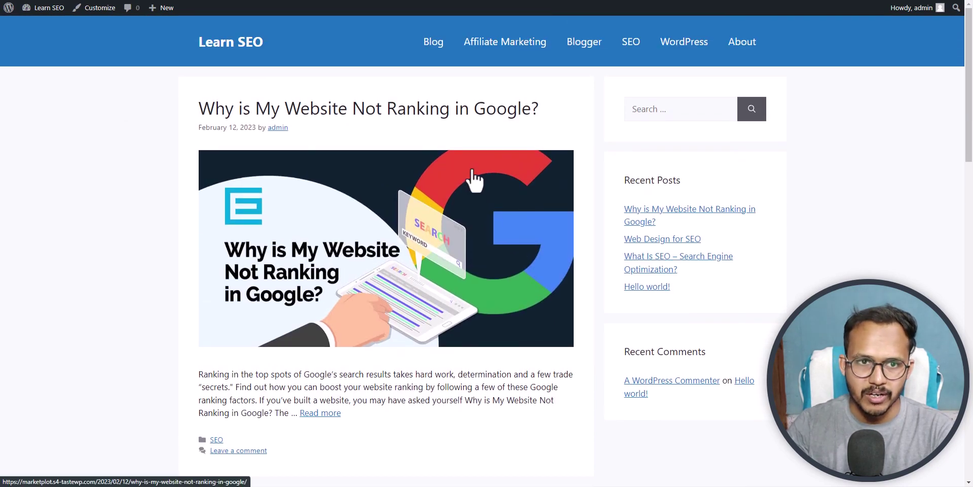
Step: Inspect the front page header in the developer tools and select the class name of its header element
right_click(351, 45)
click(392, 235)
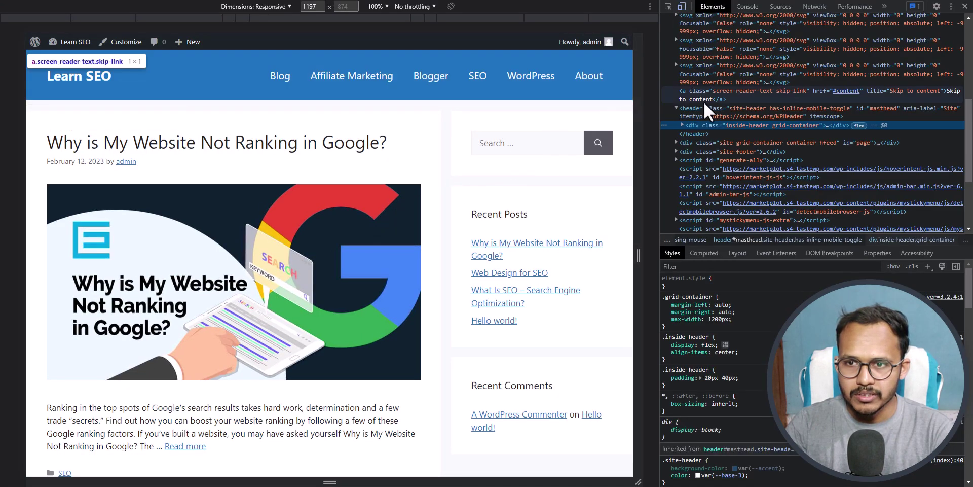
click(696, 106)
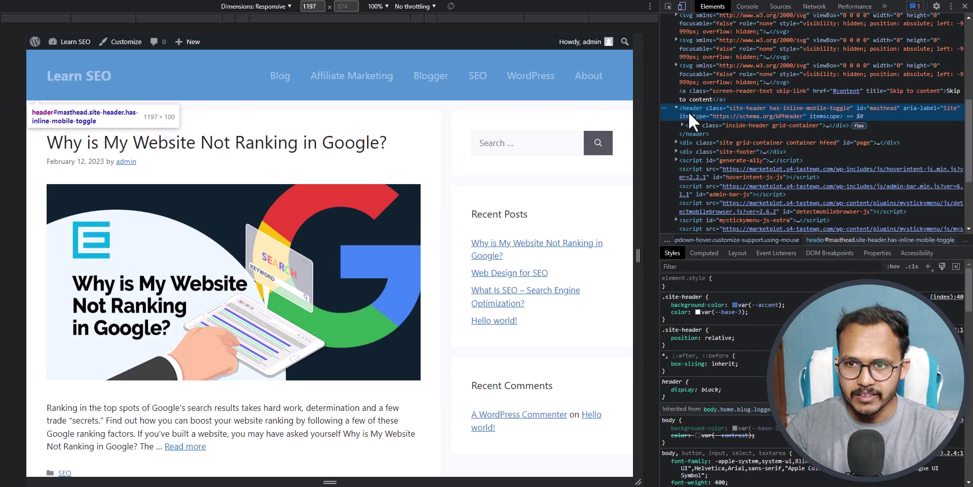
double_click(739, 108)
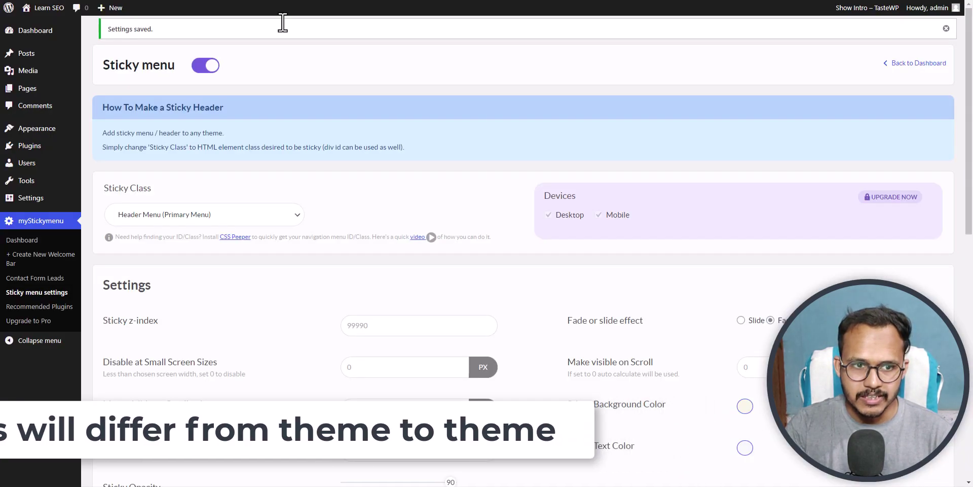
Step: Set the sticky class to Other Class Or ID with the value .site-header and save the settings
click(218, 222)
click(163, 248)
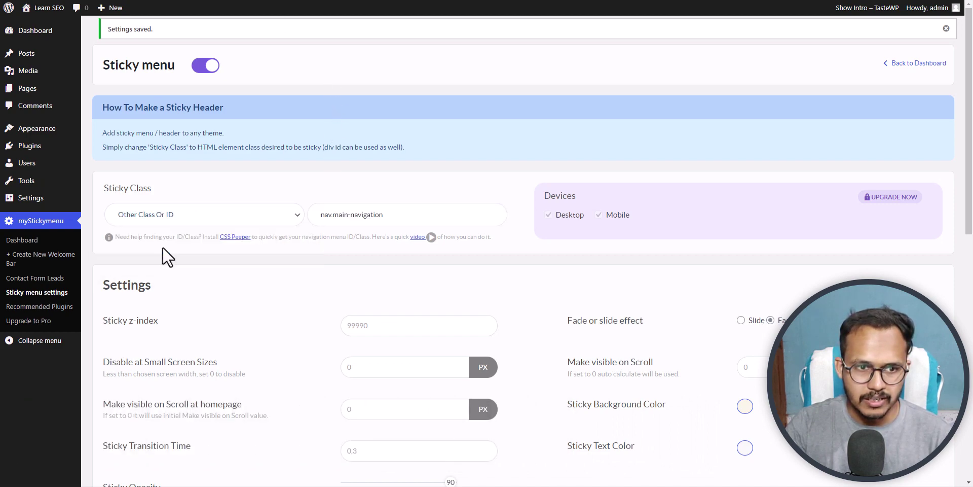
click(409, 215)
key(ctrl+a)
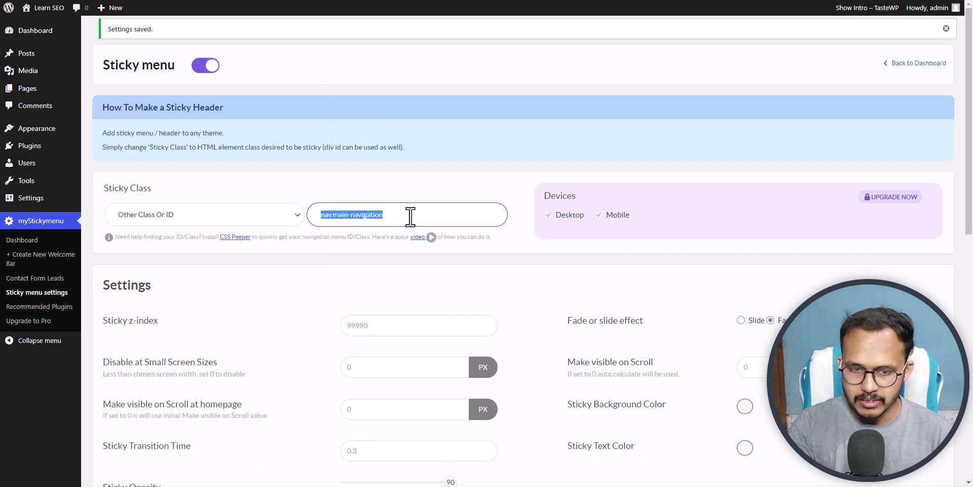
key(BackSpace)
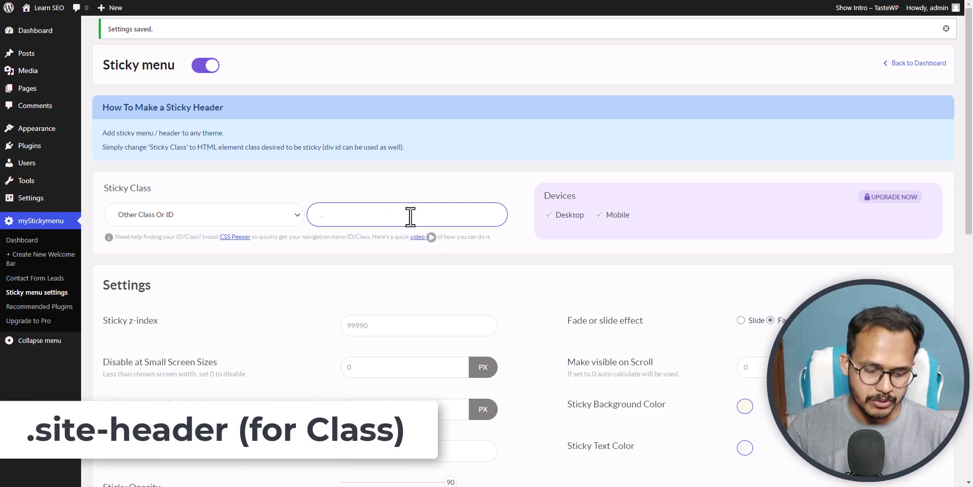
text(.site-header)
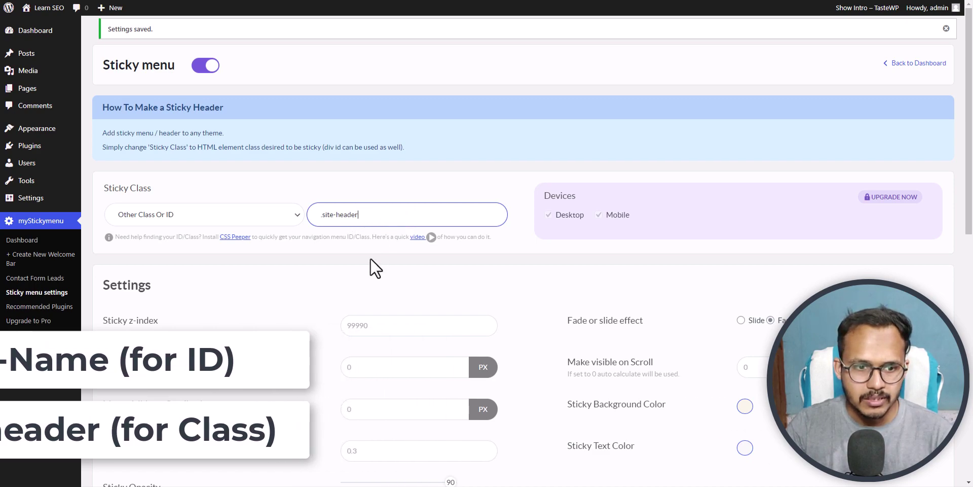
scroll(217, 326, down, 9)
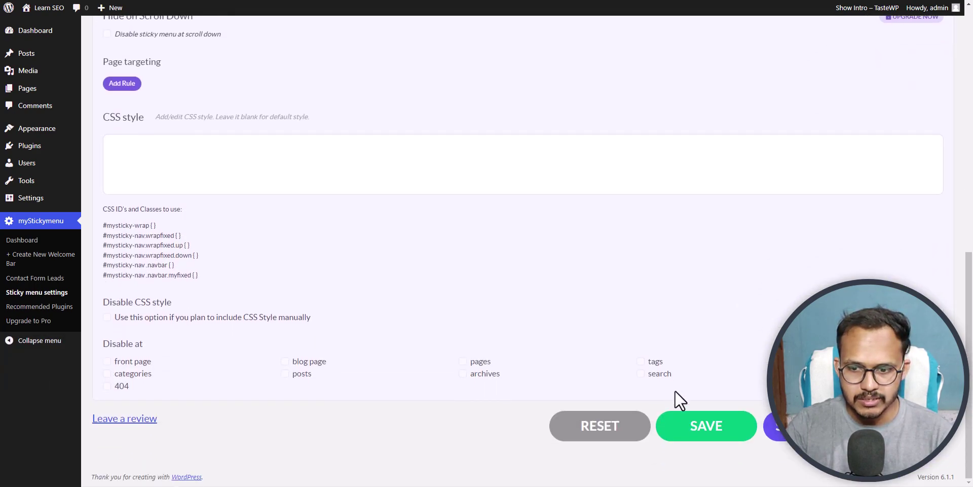
click(704, 426)
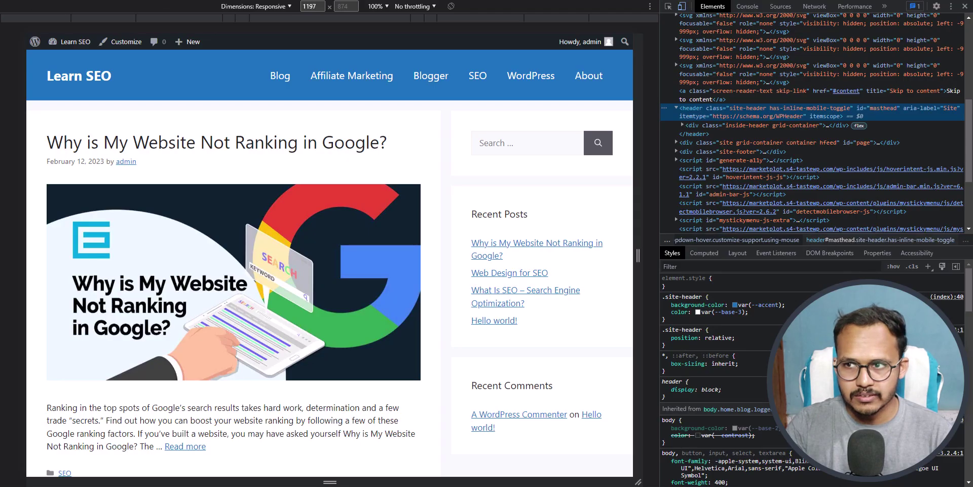
Step: Close the developer tools and check on the front page how the header behaves while scrolling
click(964, 6)
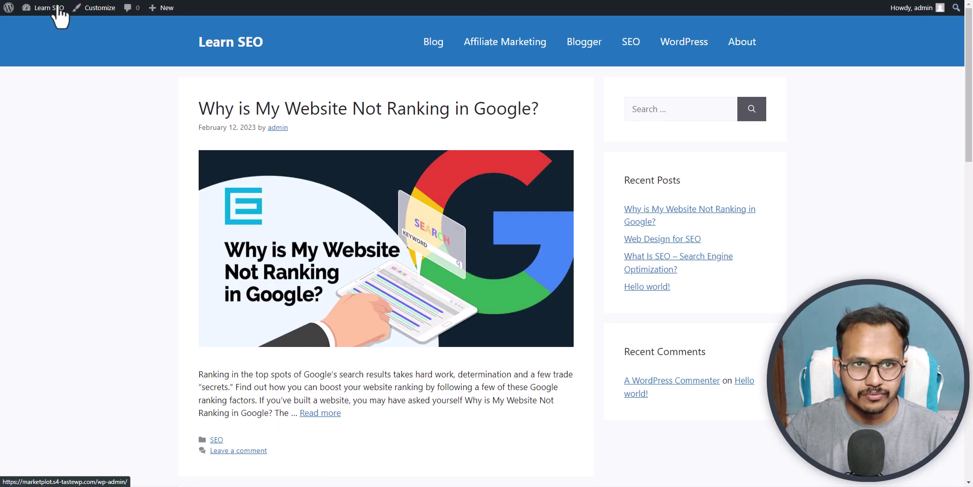
scroll(152, 182, down, 3)
scroll(152, 182, down, 10)
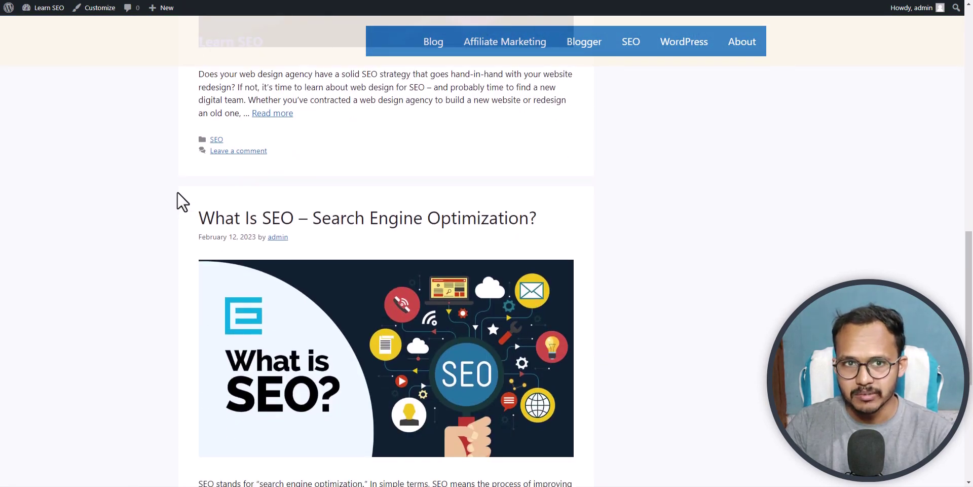
scroll(181, 202, up, 13)
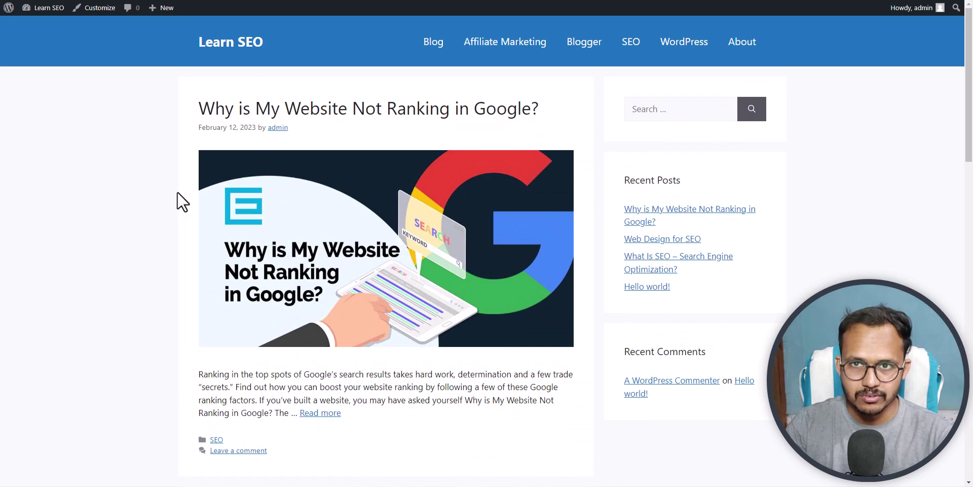
Step: Sample the blue background colour of the front page header with the page color picker, copying #1E73BE
scroll(181, 202, down, 8)
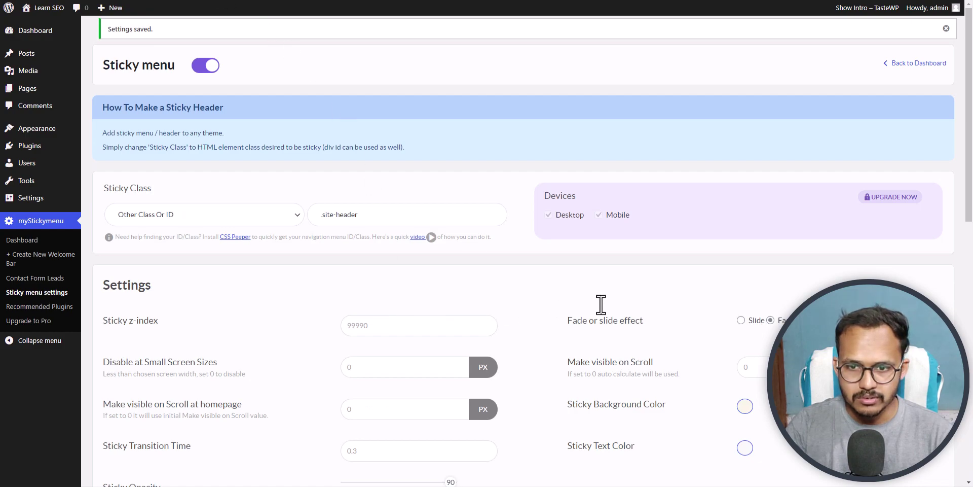
scroll(601, 304, down, 5)
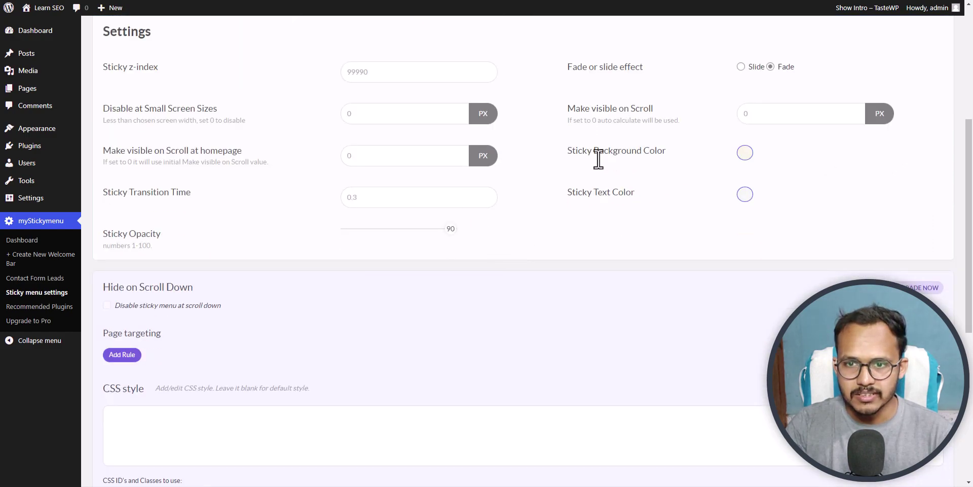
click(744, 153)
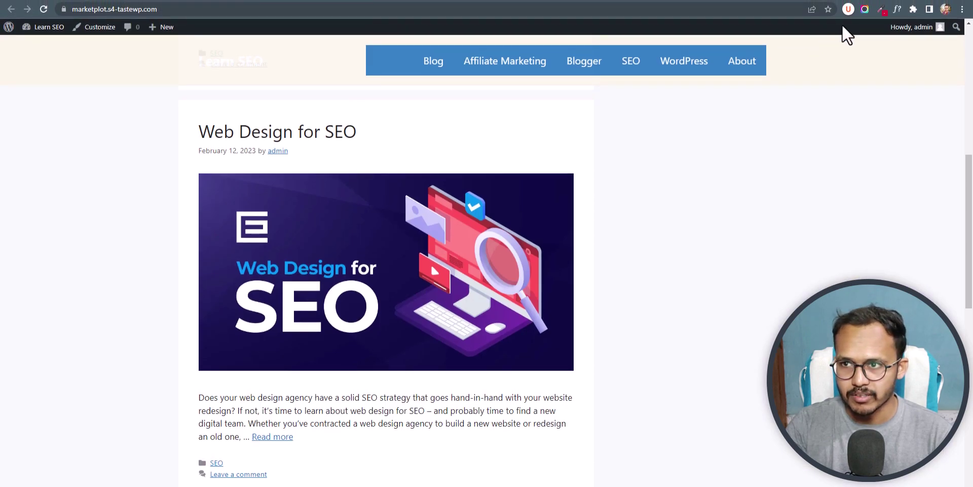
click(881, 9)
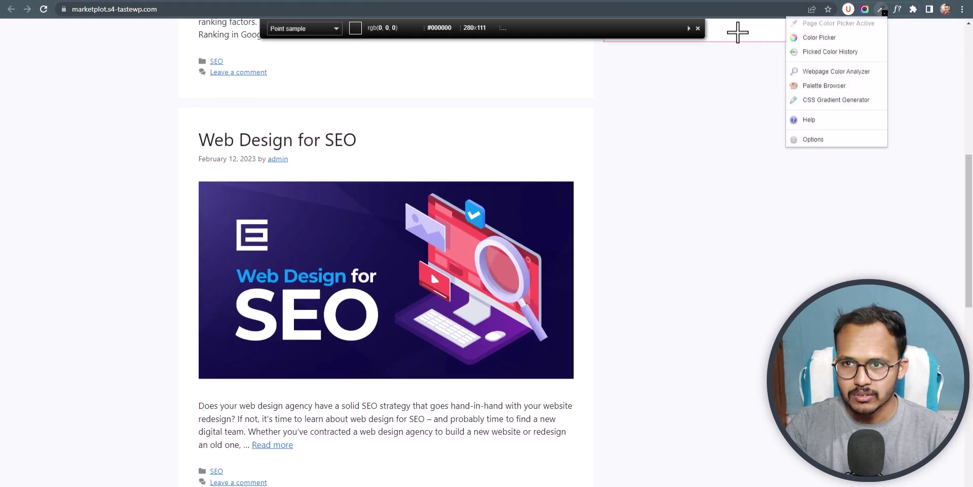
scroll(633, 127, up, 4)
scroll(649, 170, up, 5)
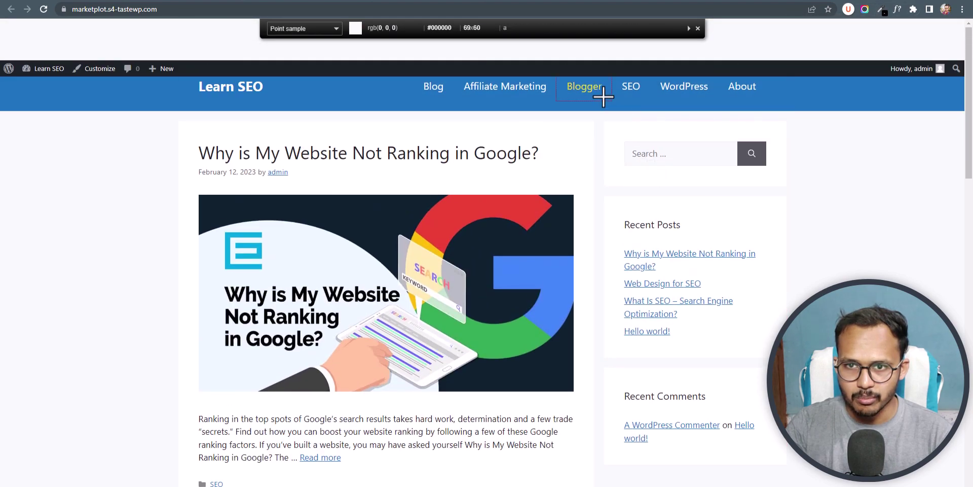
click(628, 104)
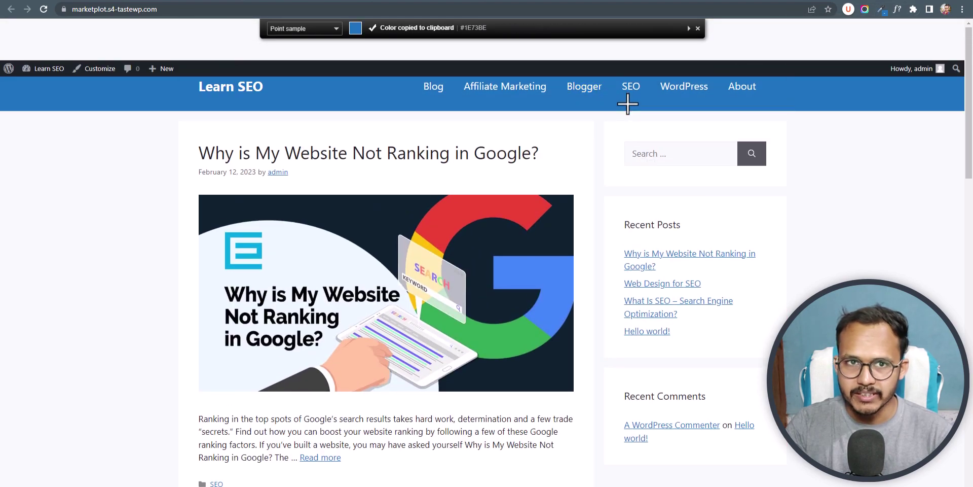
Step: Set the Sticky Background Color to #1e73be in the sticky menu settings
click(296, 1)
double_click(775, 153)
key(ctrl+v)
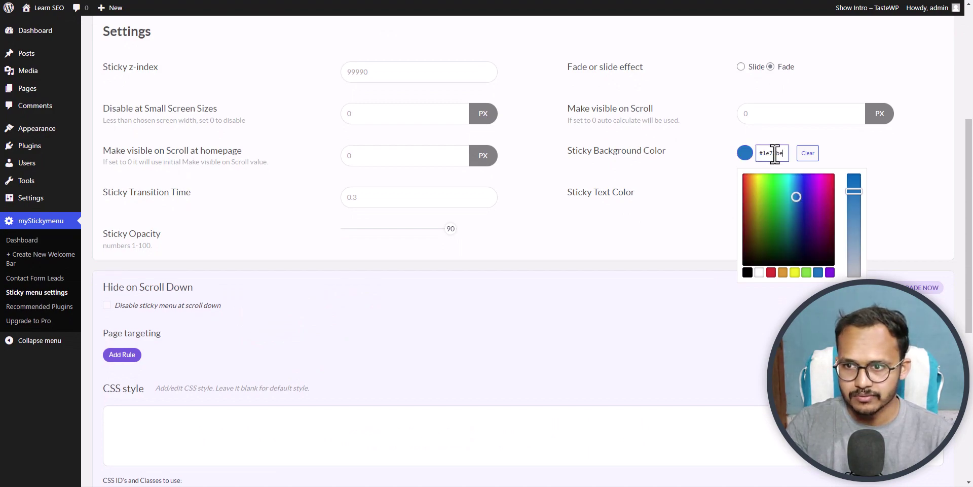
click(853, 161)
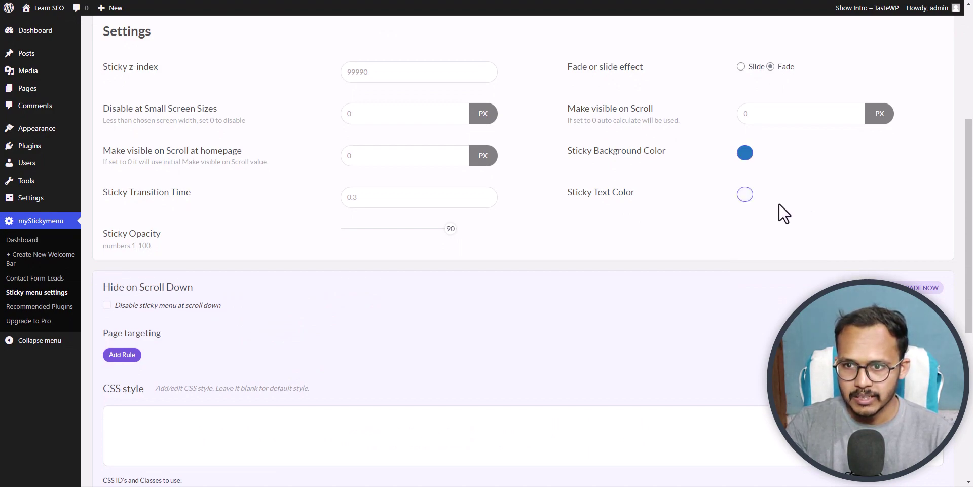
Step: Set the Sticky Text Color to white and save the sticky menu settings
click(744, 194)
drag(762, 227, 732, 213)
click(840, 169)
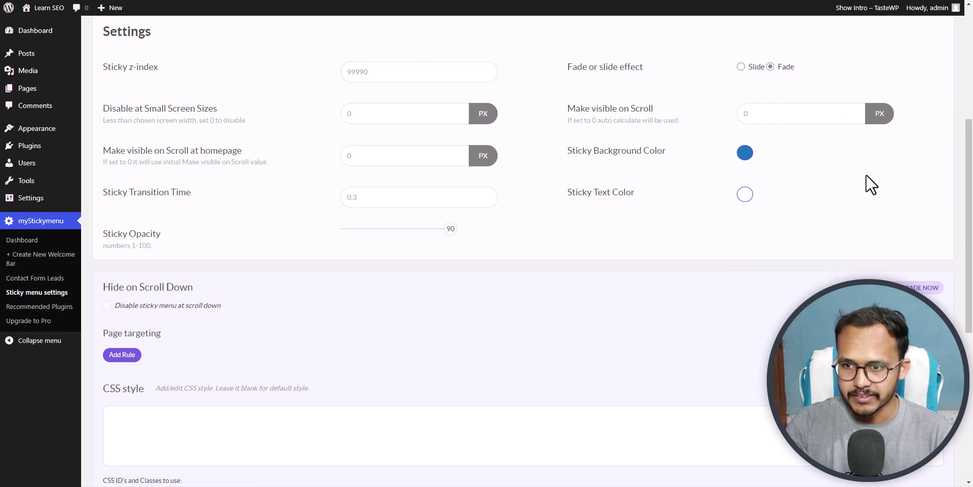
scroll(666, 392, down, 5)
scroll(665, 392, down, 2)
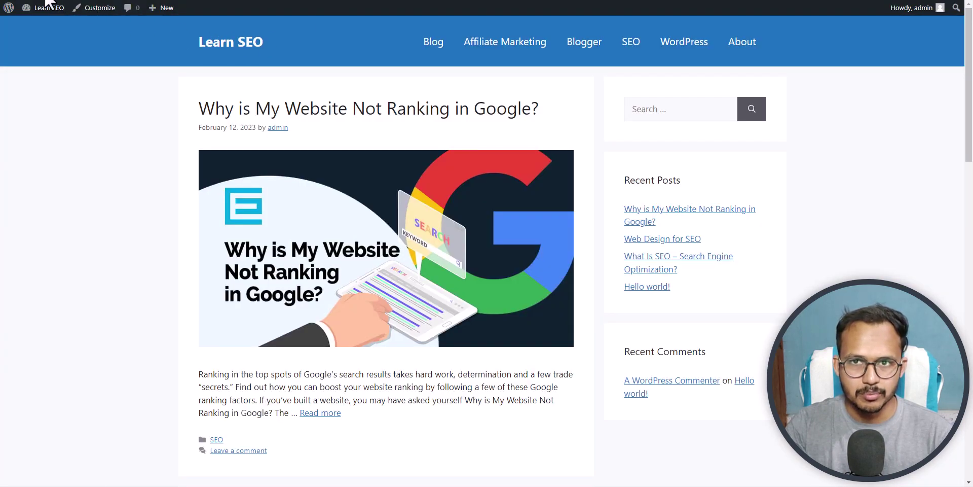
Step: Examine the colours and transparency of the sticky header while scrolling the front page
click(49, 3)
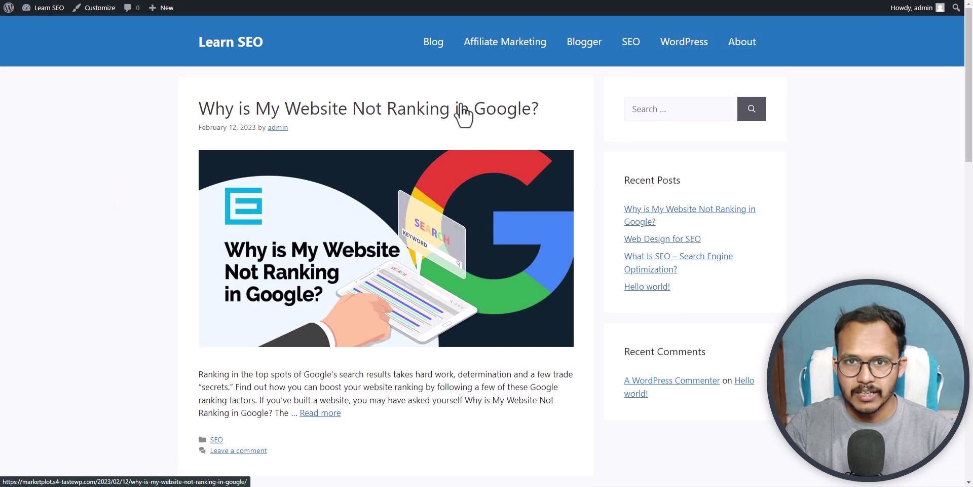
scroll(585, 133, down, 6)
scroll(582, 133, down, 4)
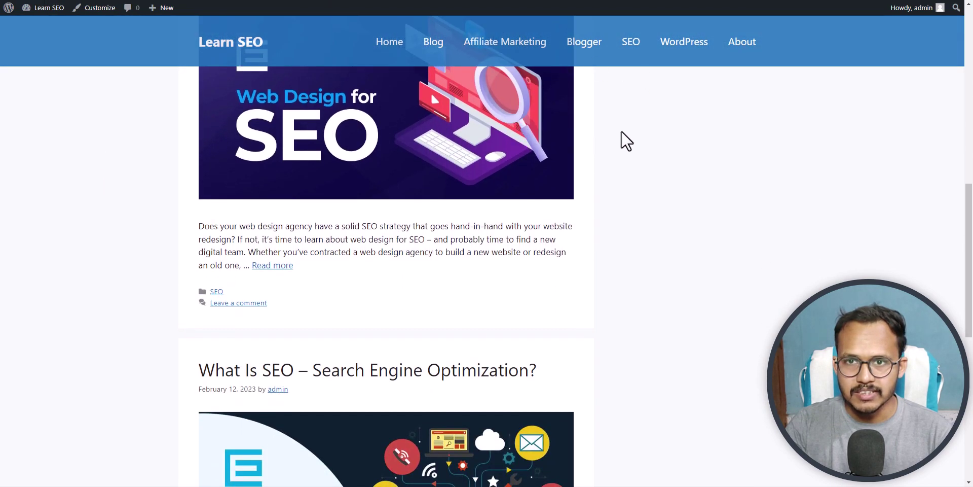
scroll(730, 144, down, 7)
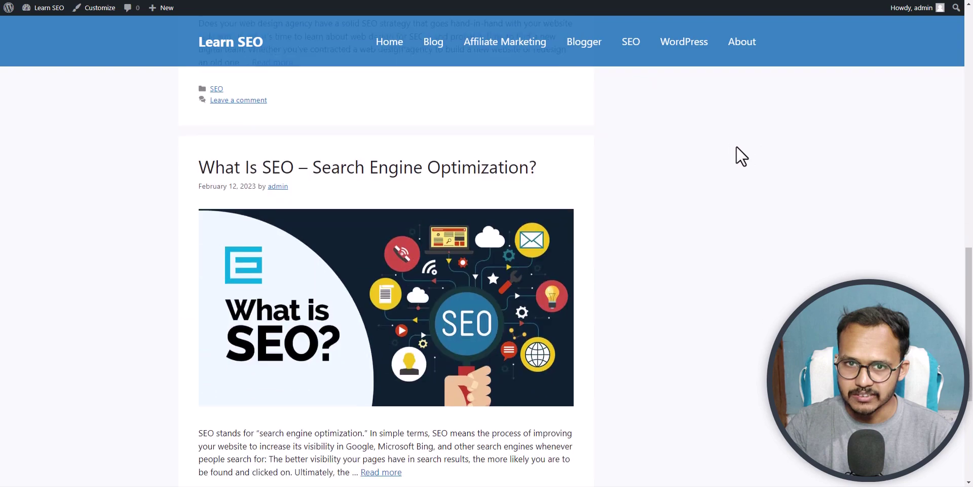
scroll(730, 148, up, 5)
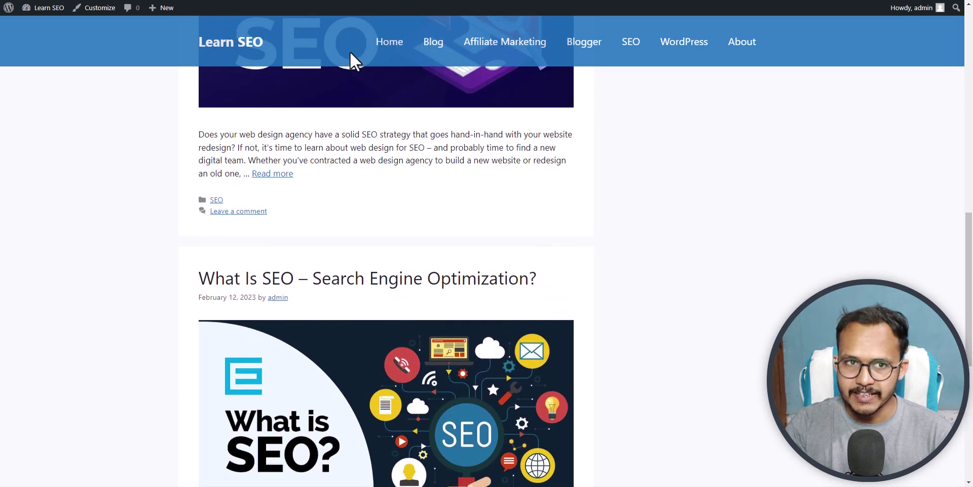
Step: Set the Sticky Opacity to 100, save the settings, and check the header on the scrolled front page
key(ctrl+Tab)
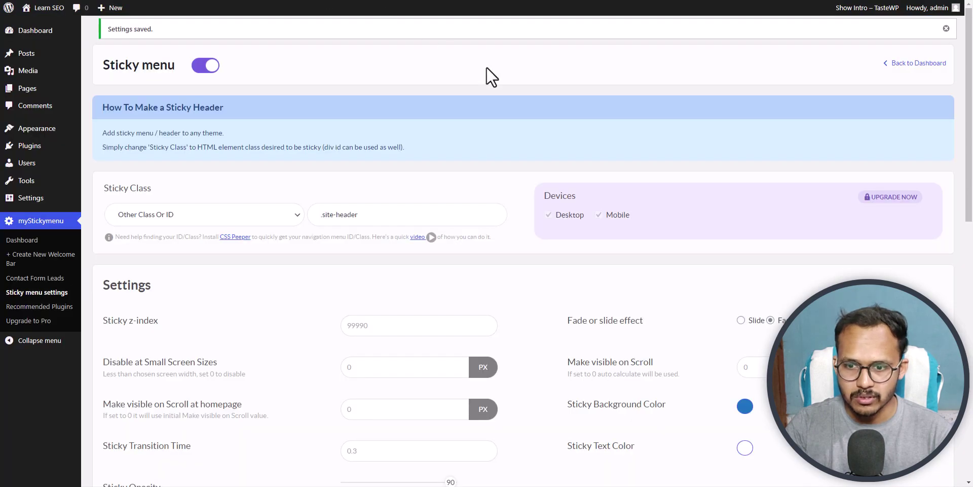
scroll(556, 313, down, 4)
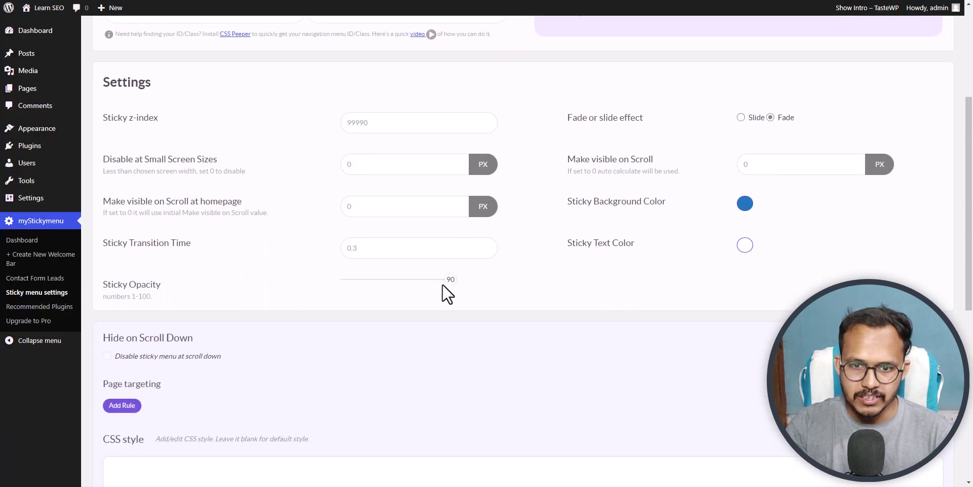
drag(452, 280, 463, 282)
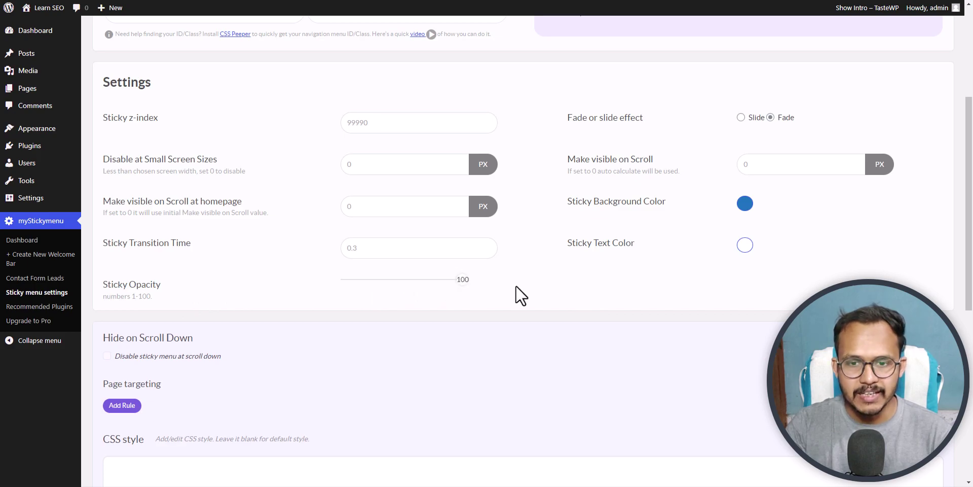
scroll(516, 285, down, 8)
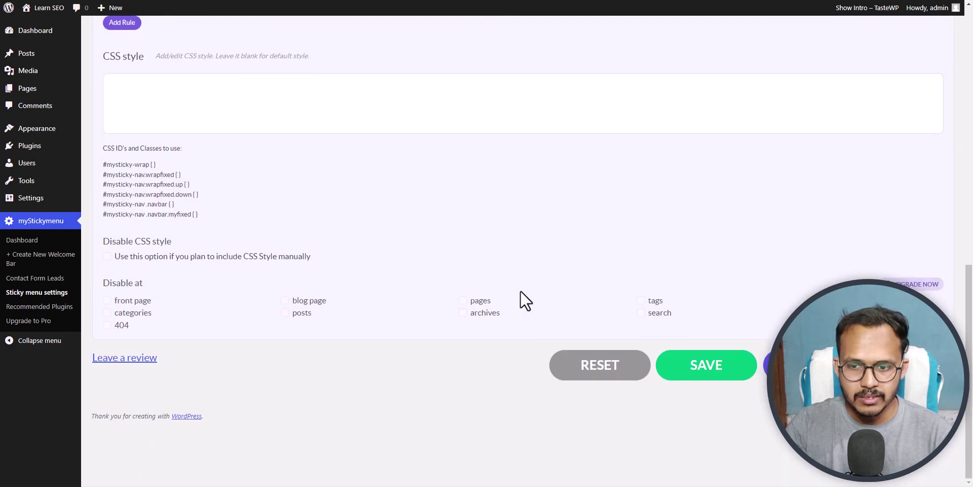
click(710, 370)
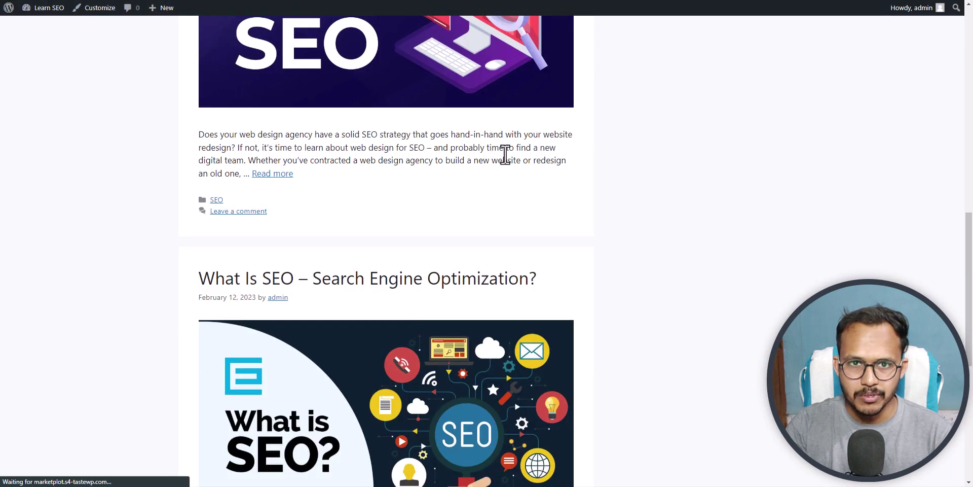
scroll(478, 109, down, 7)
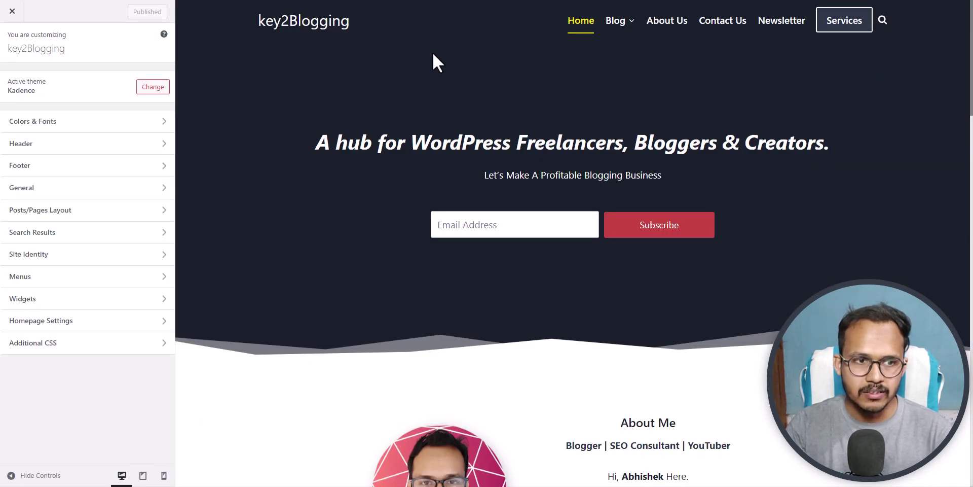
Step: In the Kadence site's customizer, set Enable Sticky Header to Yes - Whole Header and review the mobile sticky choices
click(92, 145)
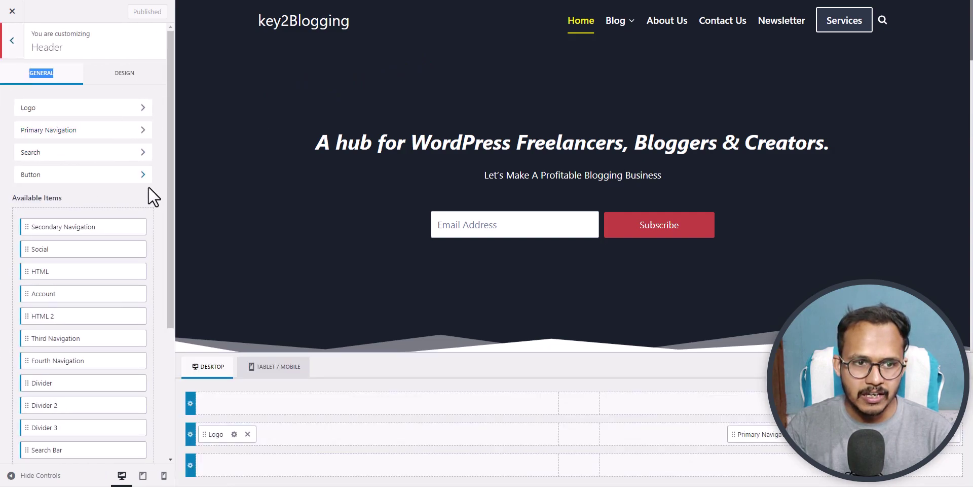
scroll(152, 200, down, 4)
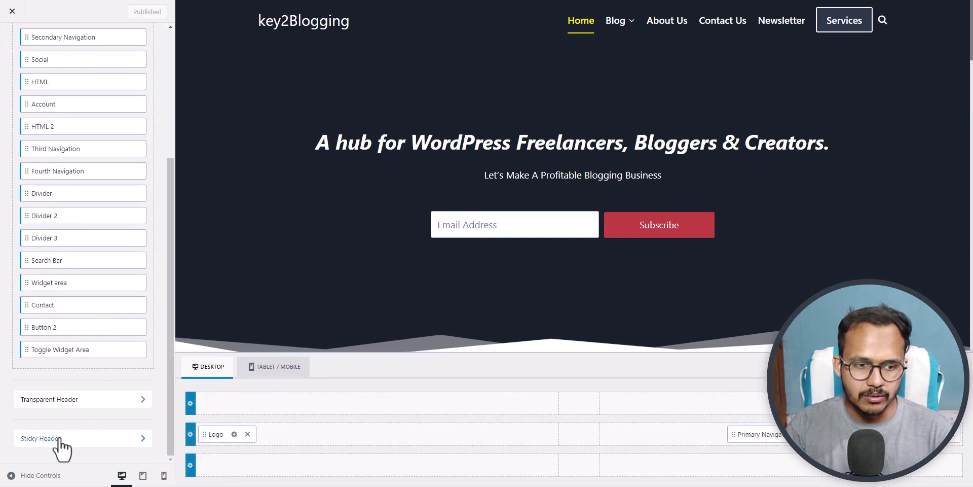
click(76, 438)
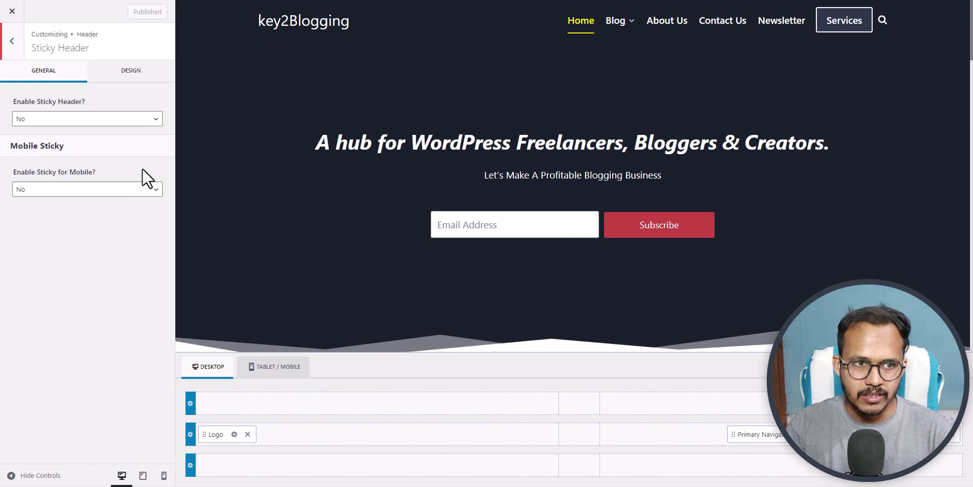
click(80, 120)
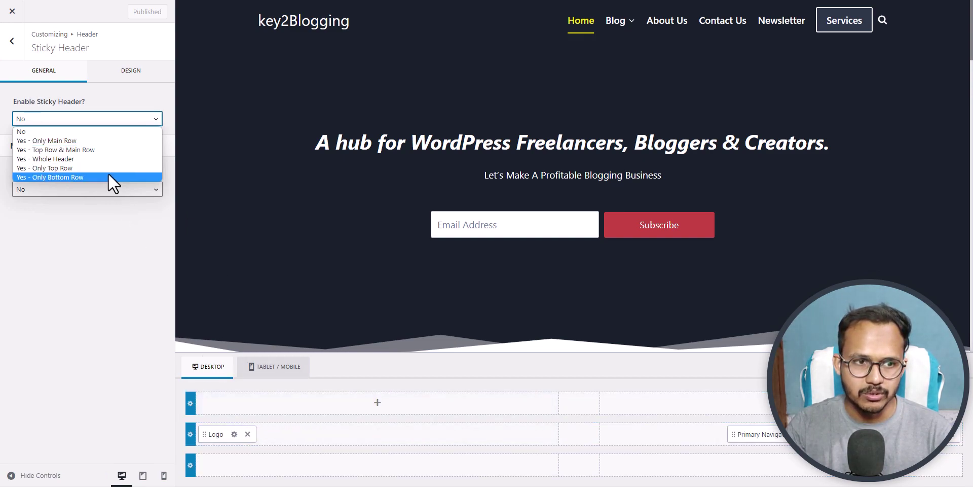
click(83, 159)
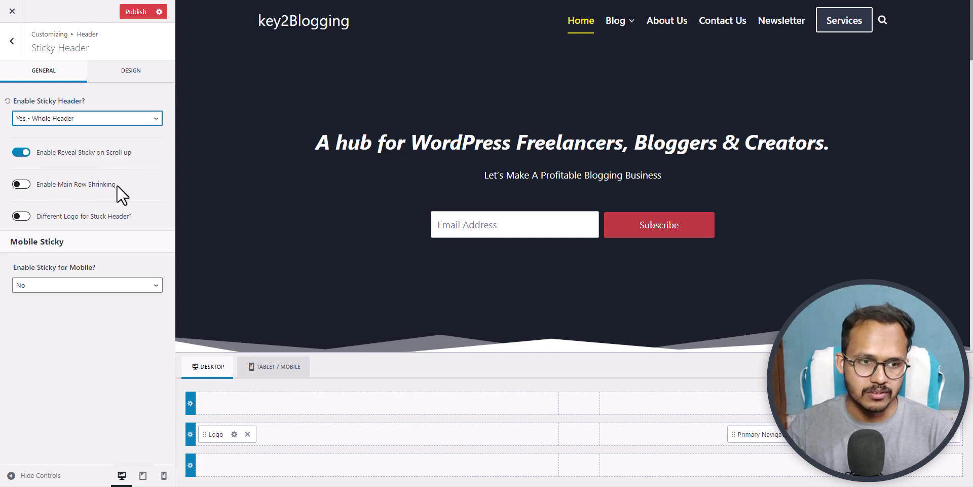
click(81, 285)
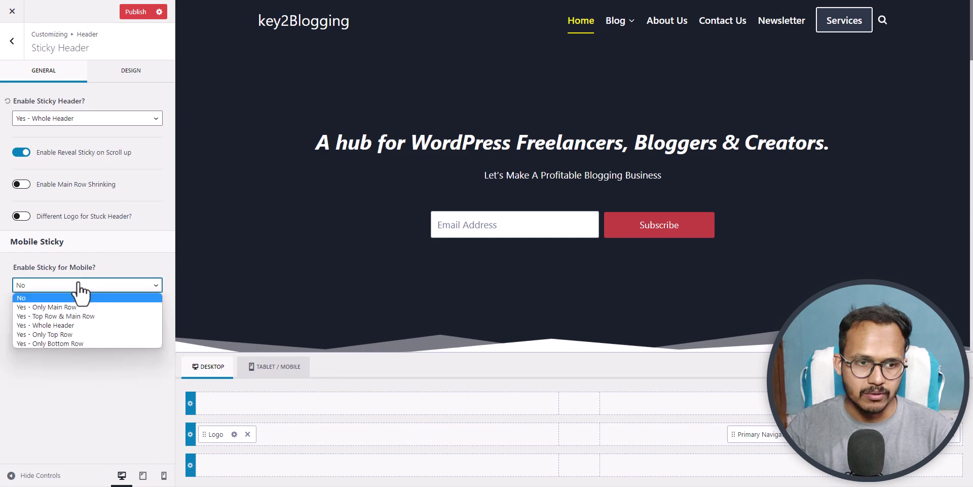
click(125, 263)
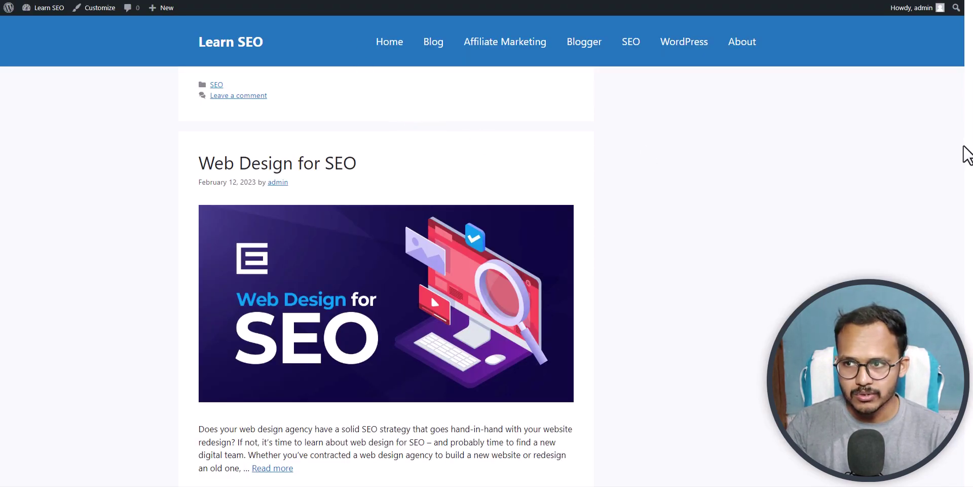
Step: Deactivate the myStickymenu plugin on the Learn SEO site and delete it with its data
drag(970, 152, 971, 60)
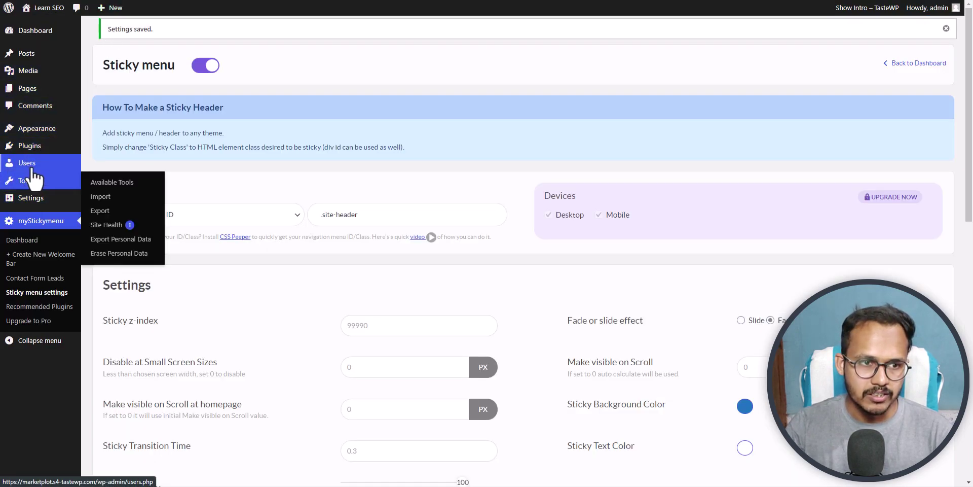
mouse_move(36, 189)
click(36, 149)
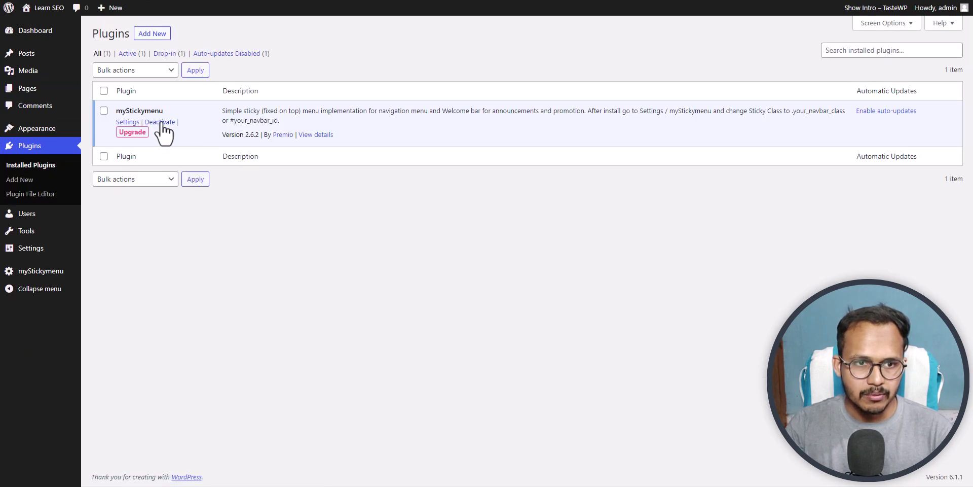
click(160, 123)
click(377, 209)
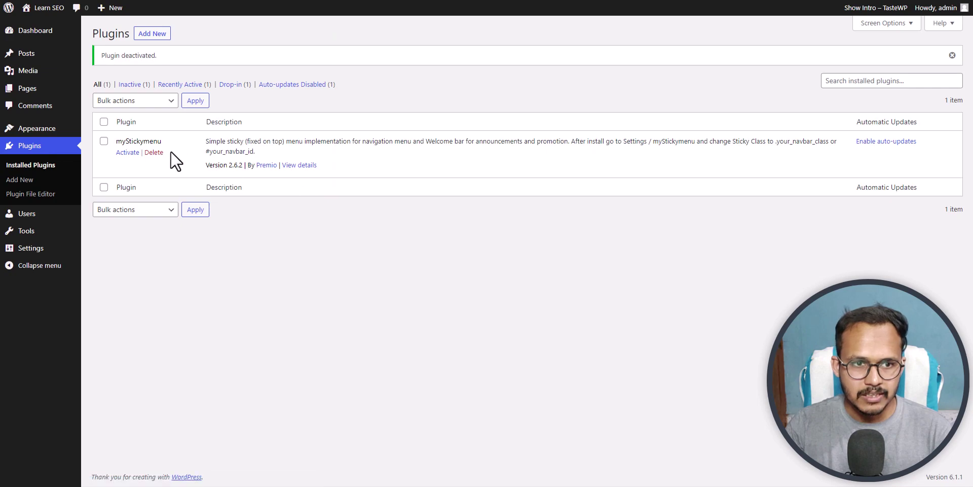
click(154, 152)
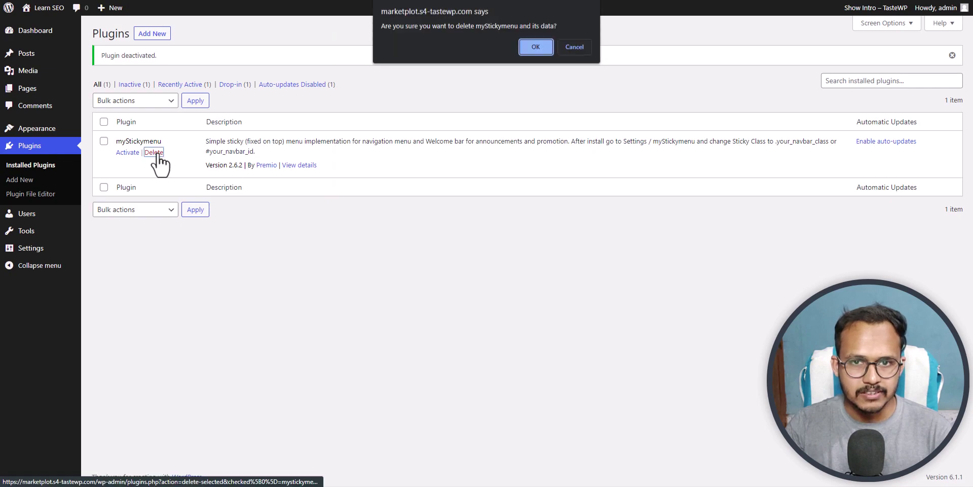
click(527, 47)
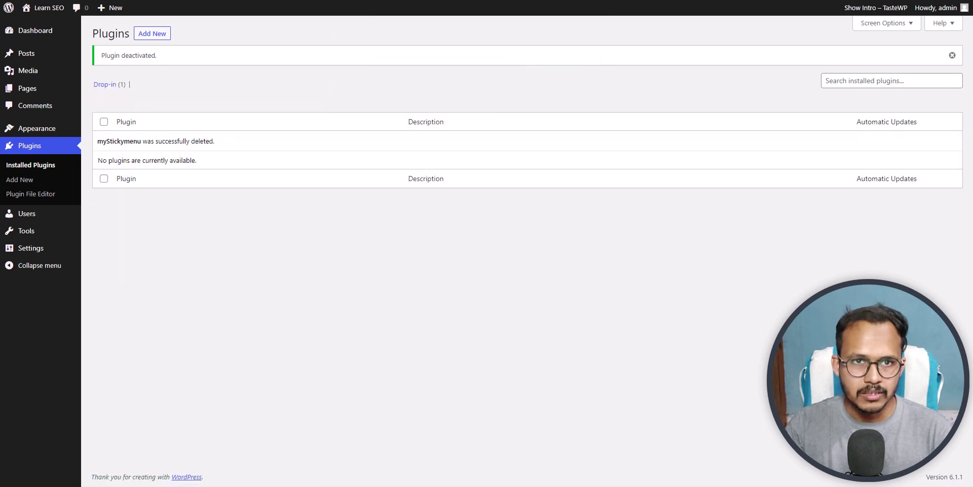
Step: Check how the front page header behaves while scrolling with the plugin removed
click(59, 6)
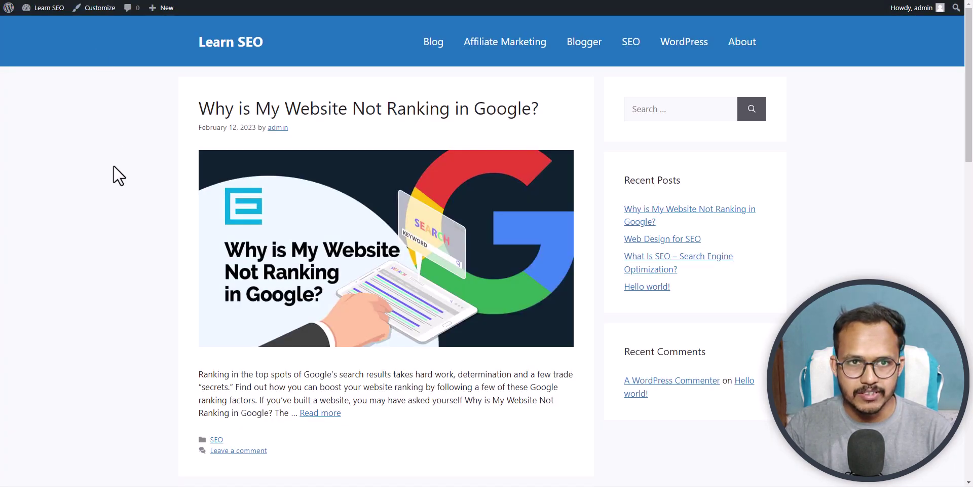
scroll(304, 231, down, 3)
scroll(324, 240, down, 2)
scroll(328, 239, up, 5)
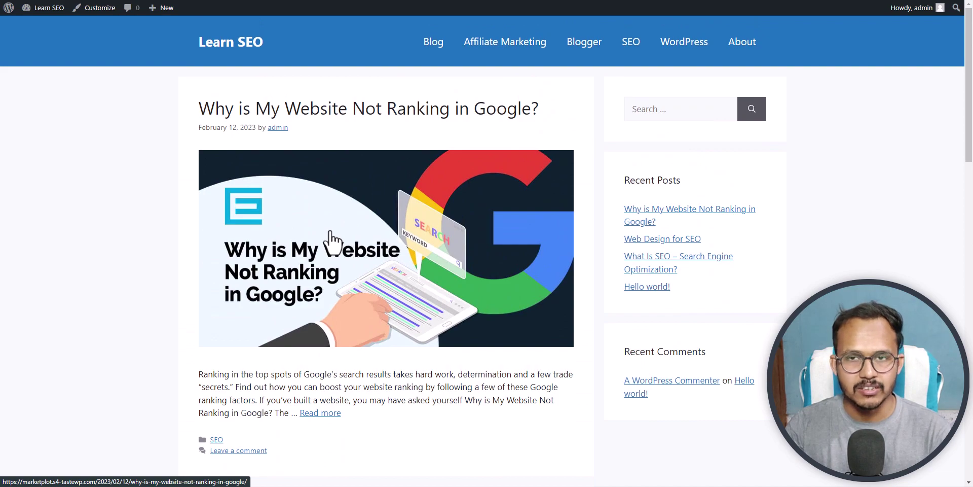
Step: Inspect the front page's site header and add position: sticky to its .site-header rule
right_click(336, 40)
click(376, 229)
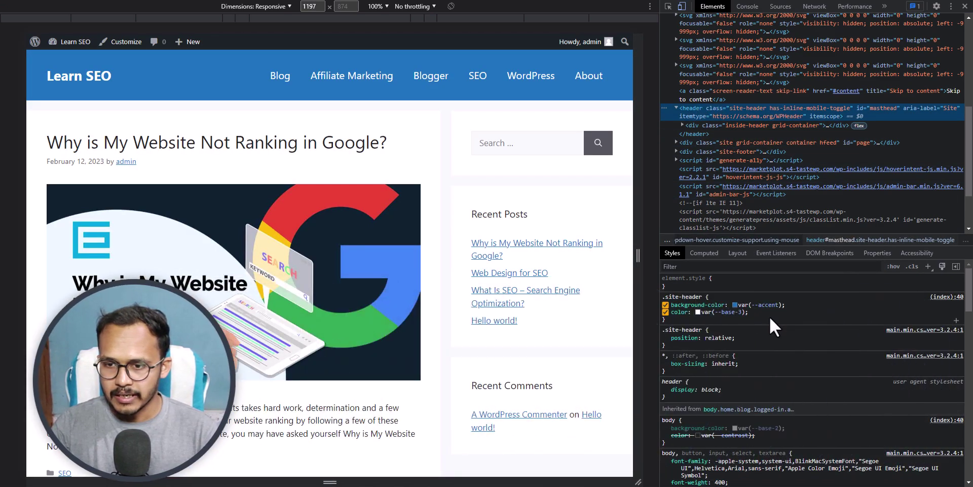
click(763, 309)
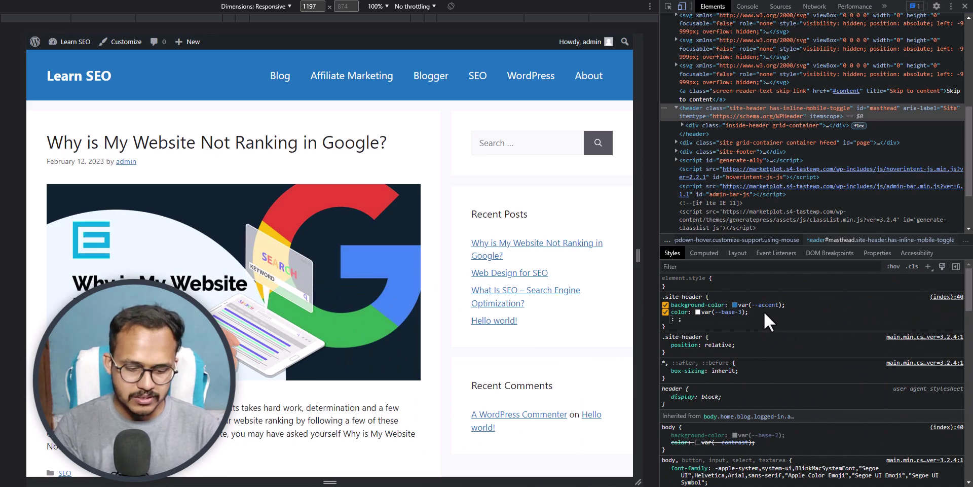
text(pos)
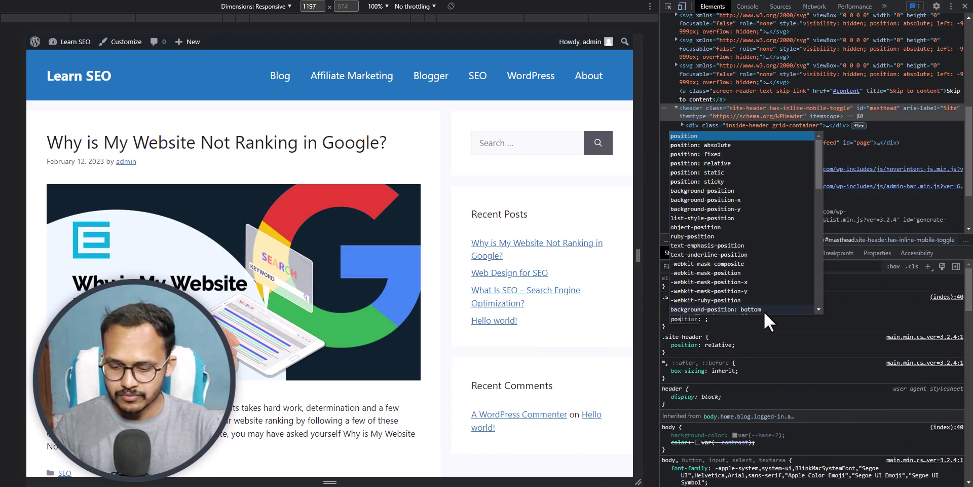
key(Tab)
text(st)
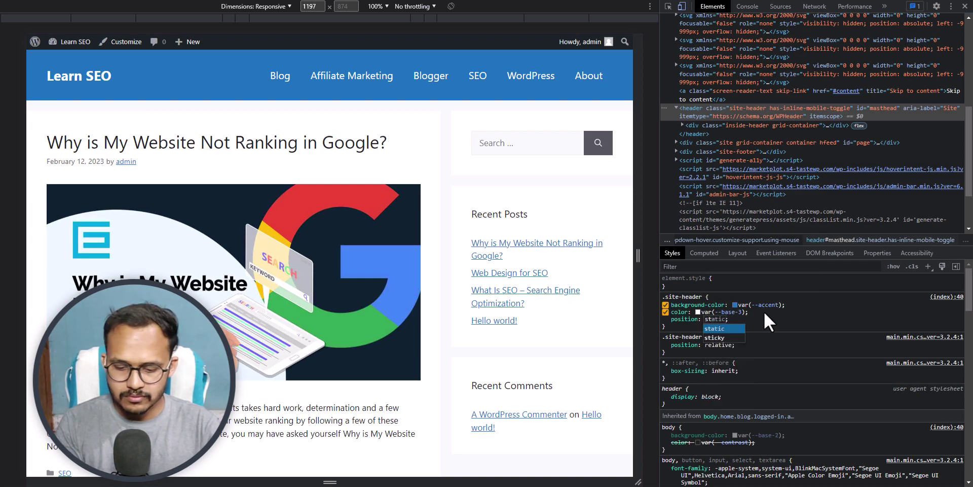
text(icky)
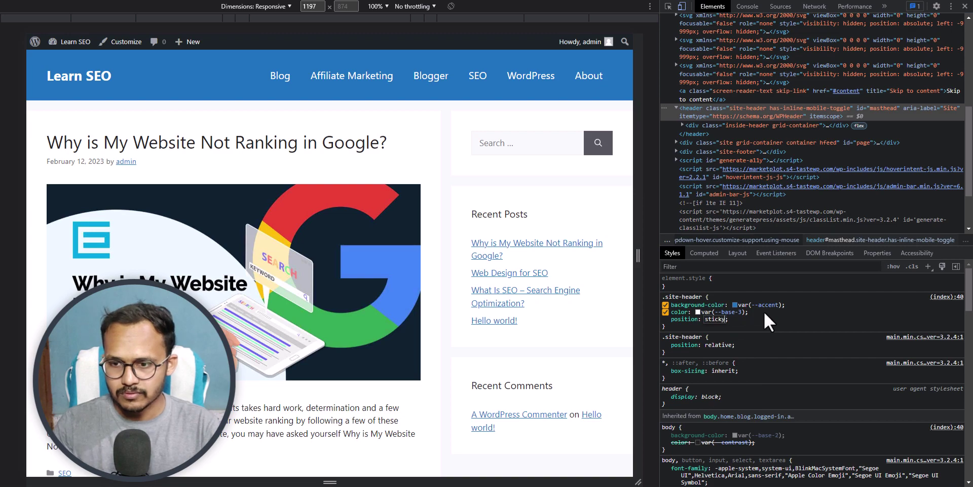
key(Return)
Step: Add top: 10px to the inspected .site-header rule and check the header on the scrolled page
click(757, 315)
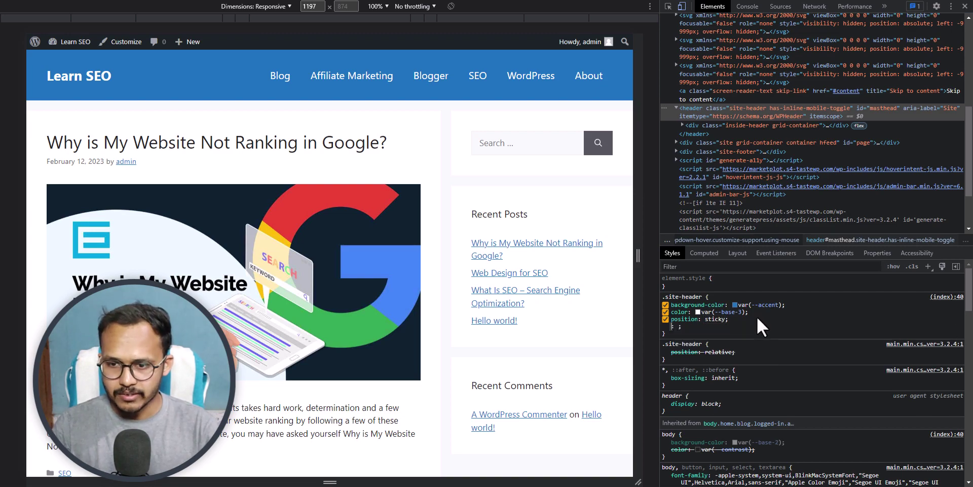
text(top)
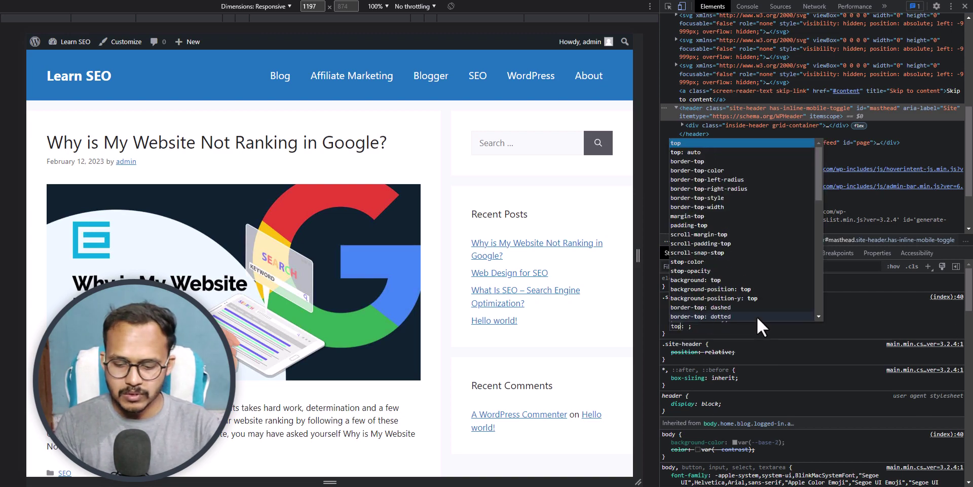
key(Return)
text(10px)
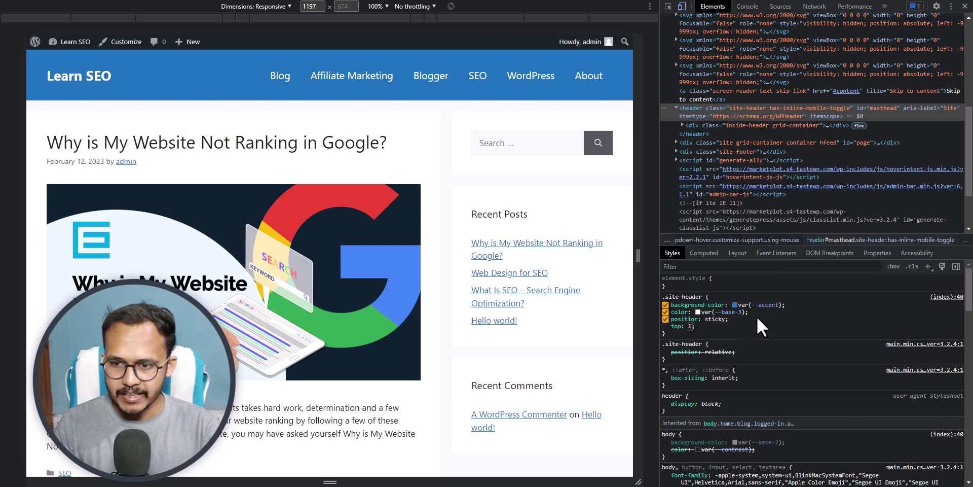
key(Return)
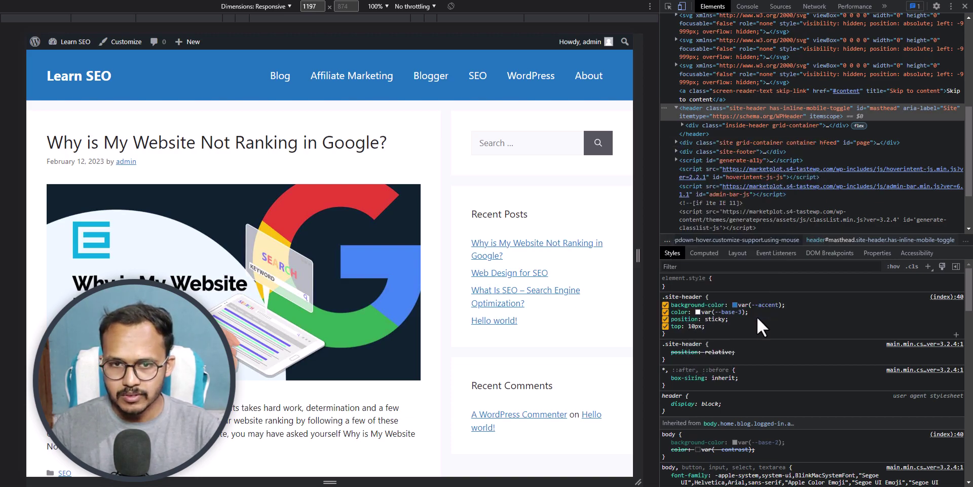
scroll(378, 184, down, 5)
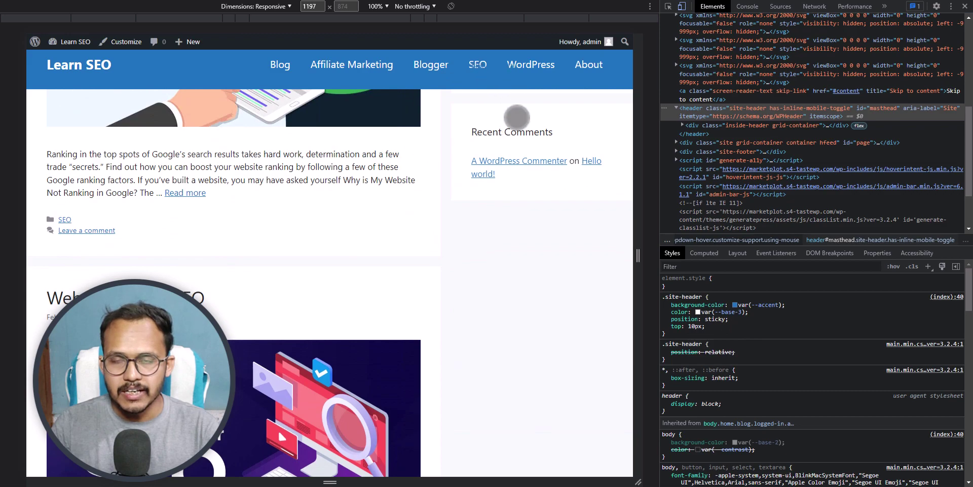
scroll(461, 159, up, 3)
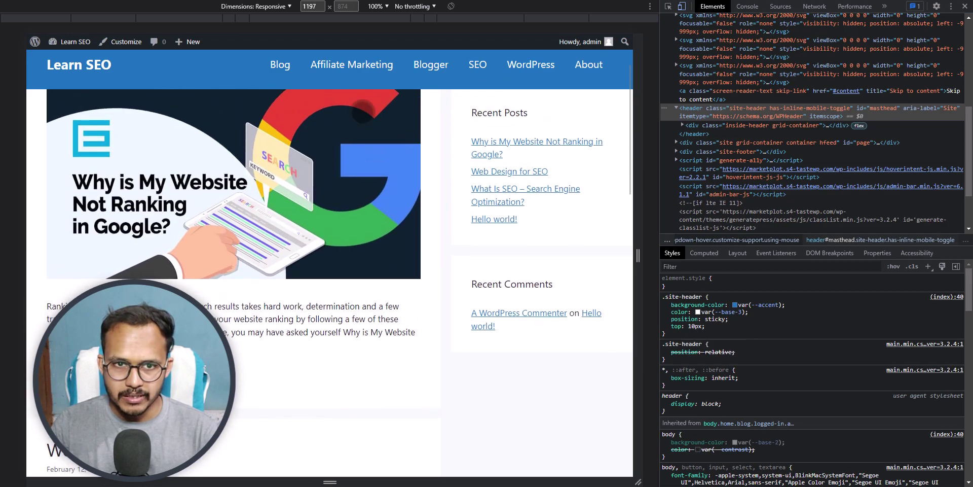
Step: Change the .site-header rule's top offset to 20px and check the header while scrolling
click(692, 327)
key(BackSpace)
text(2)
key(Return)
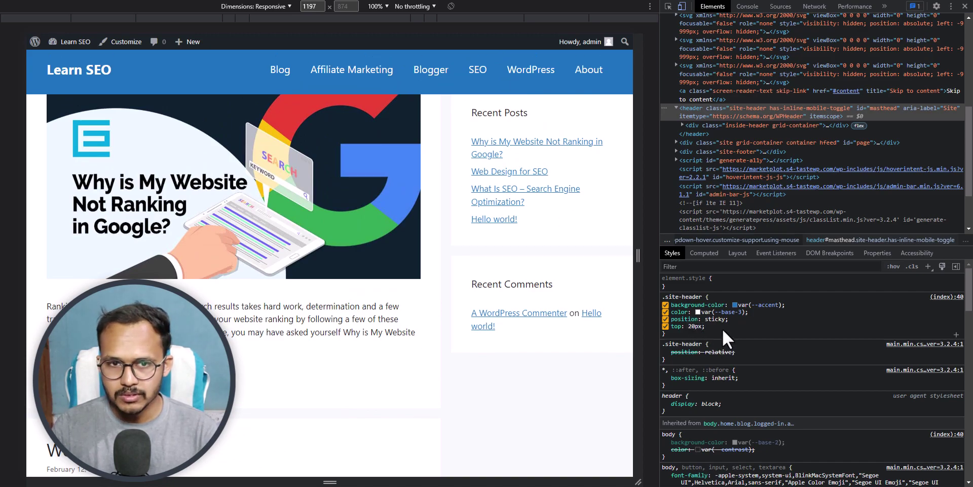
scroll(435, 231, down, 4)
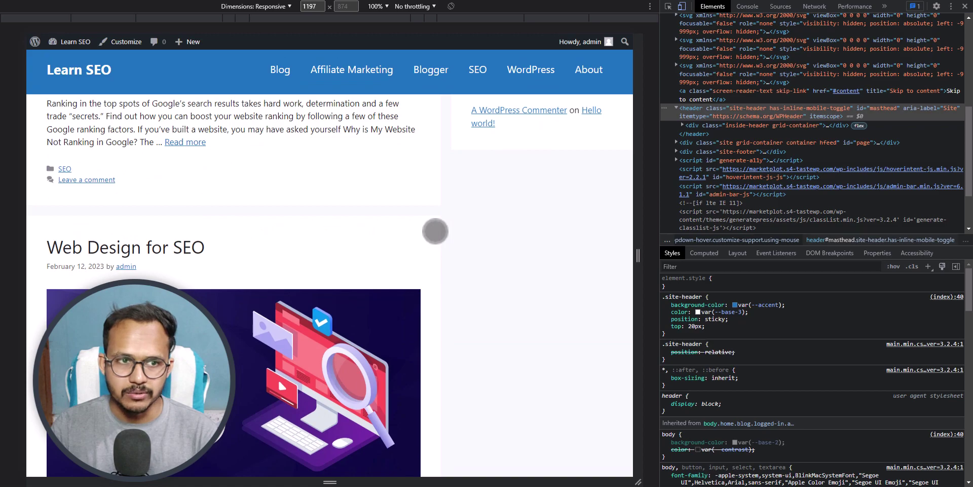
scroll(435, 231, up, 6)
scroll(434, 229, down, 4)
scroll(434, 229, down, 4)
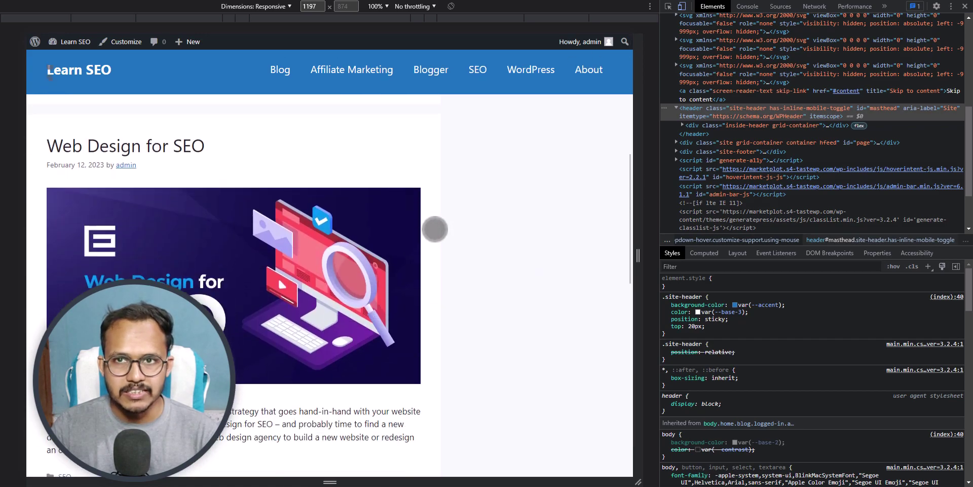
scroll(574, 166, up, 4)
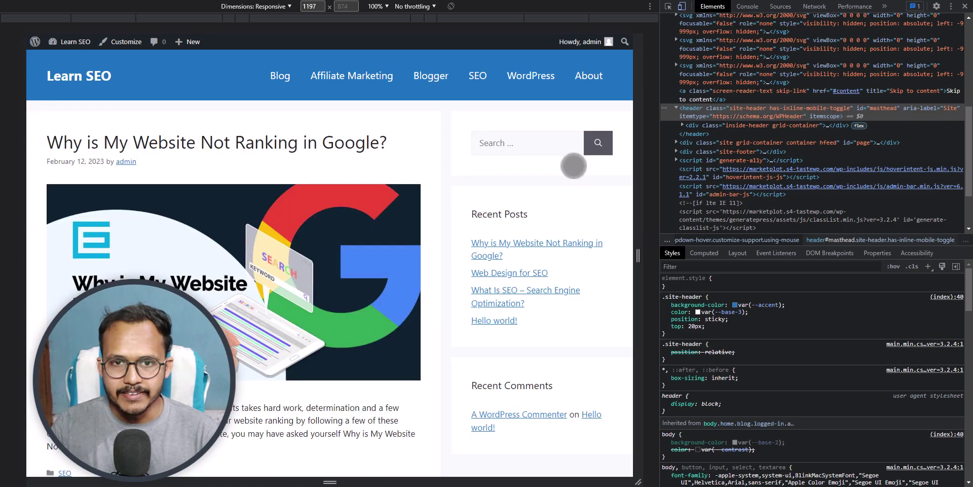
scroll(573, 166, down, 1)
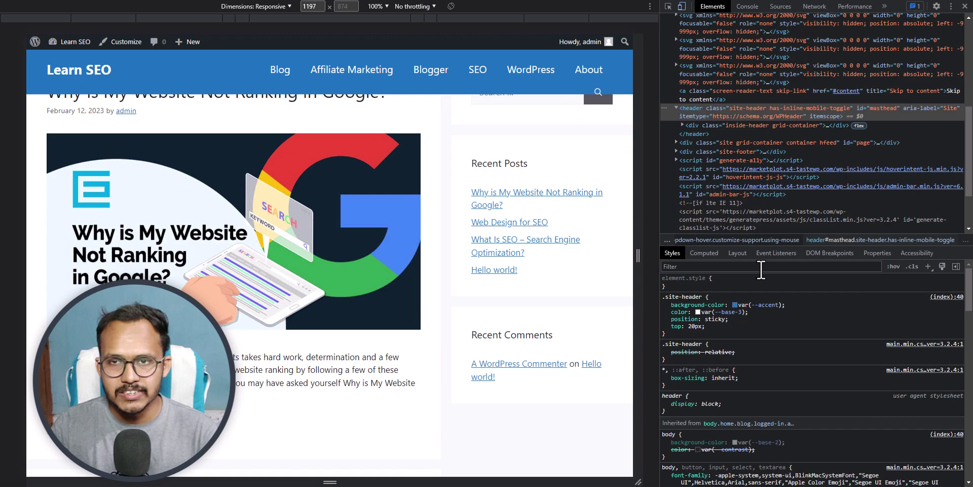
Step: Add z-index: 999 to the .site-header rule and check the header against the scrolled page content
click(716, 325)
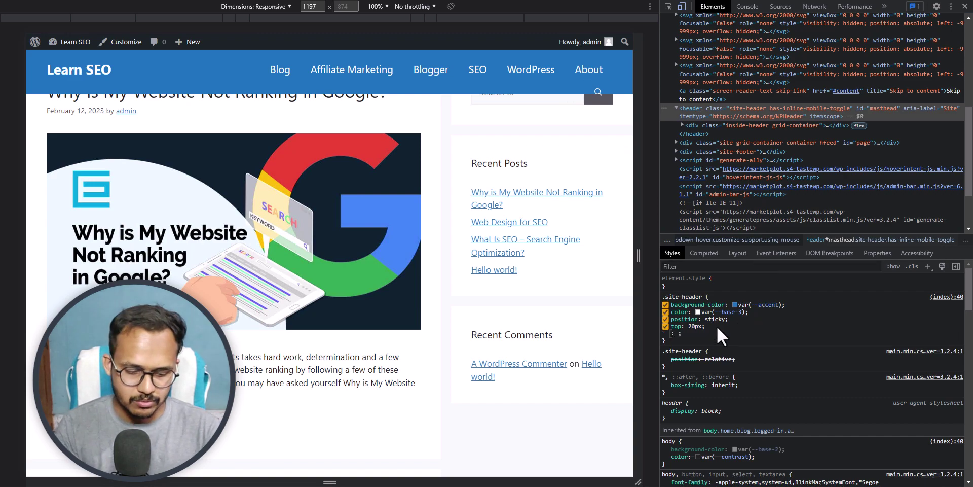
text(z)
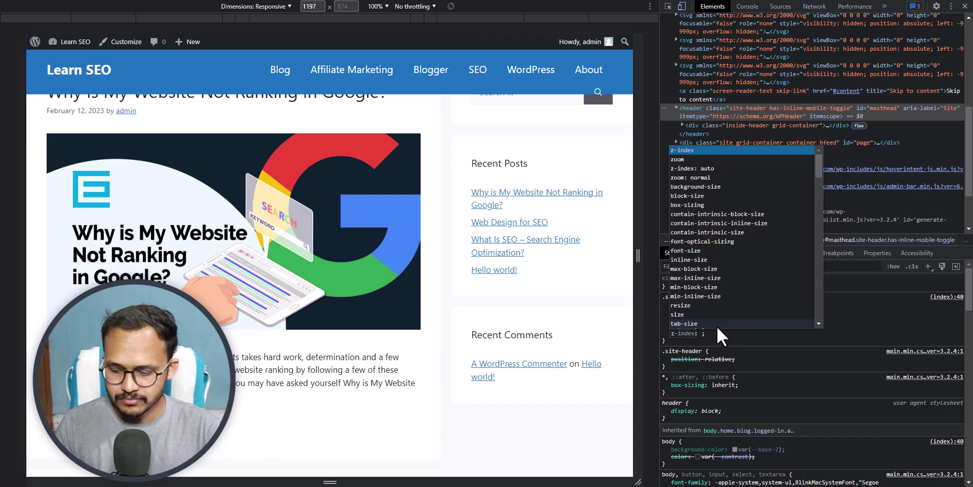
key(Right)
key(Tab)
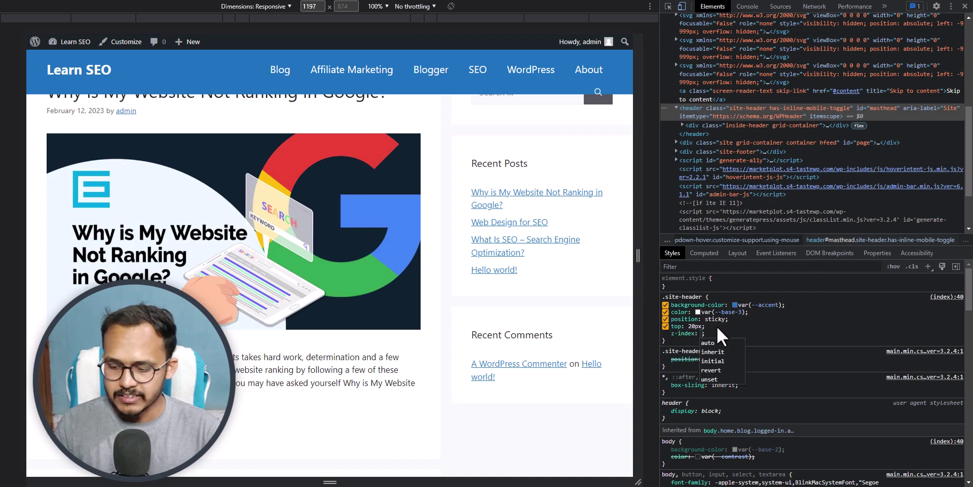
text(999)
key(Return)
scroll(443, 255, up, 1)
scroll(442, 249, down, 2)
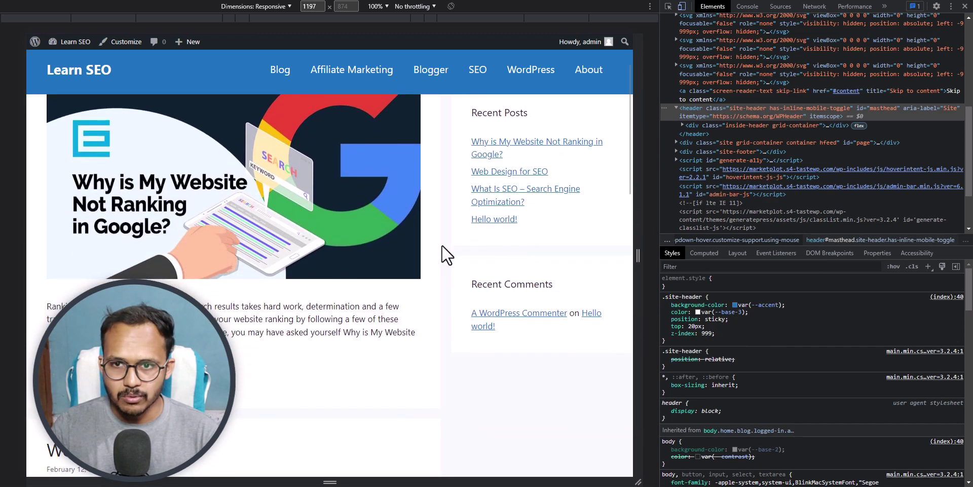
scroll(442, 244, down, 5)
scroll(481, 241, up, 7)
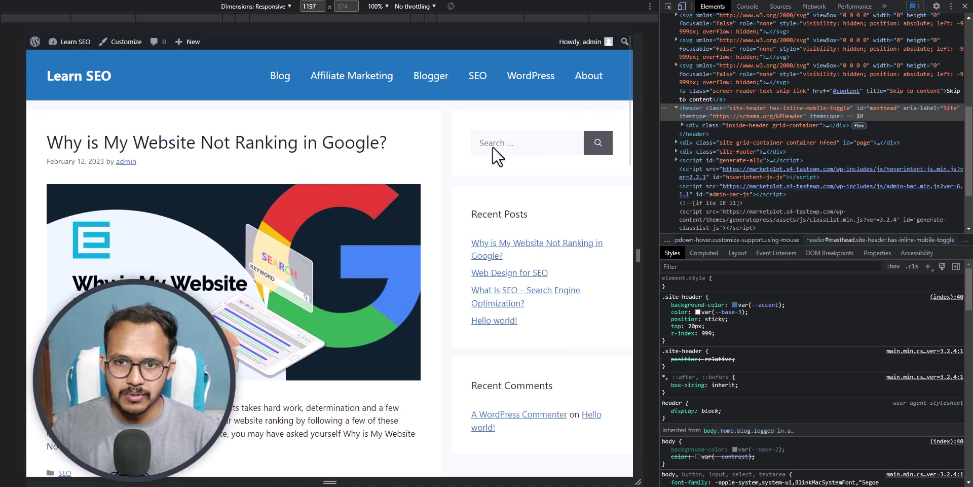
scroll(522, 182, down, 4)
scroll(543, 173, up, 4)
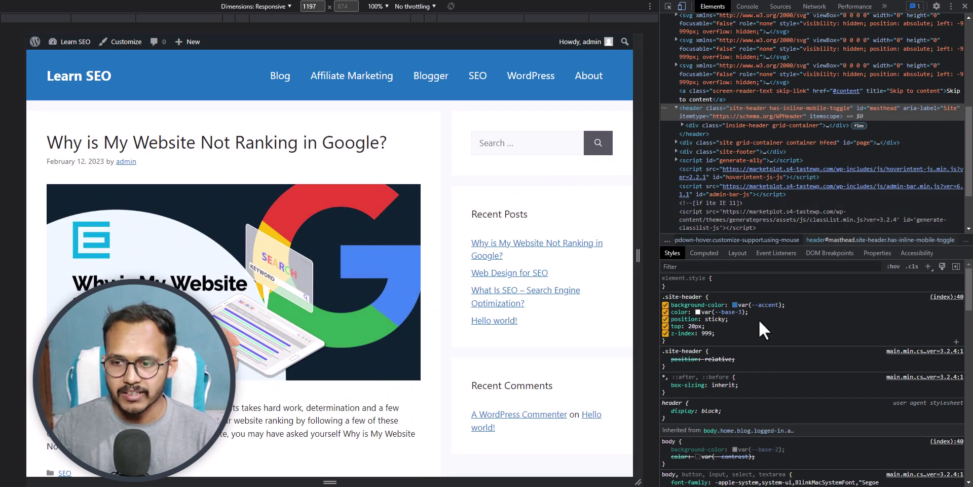
Step: Copy the complete .site-header rule and close the developer tools
right_click(776, 324)
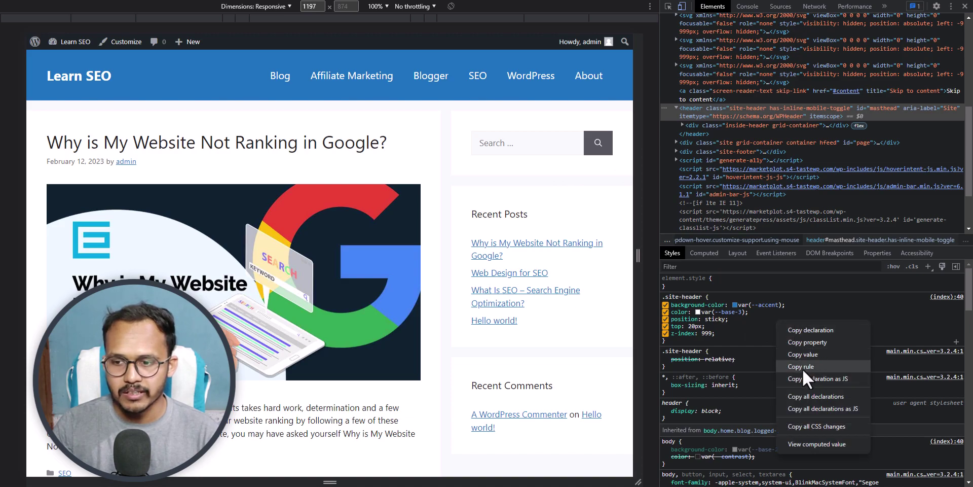
click(821, 368)
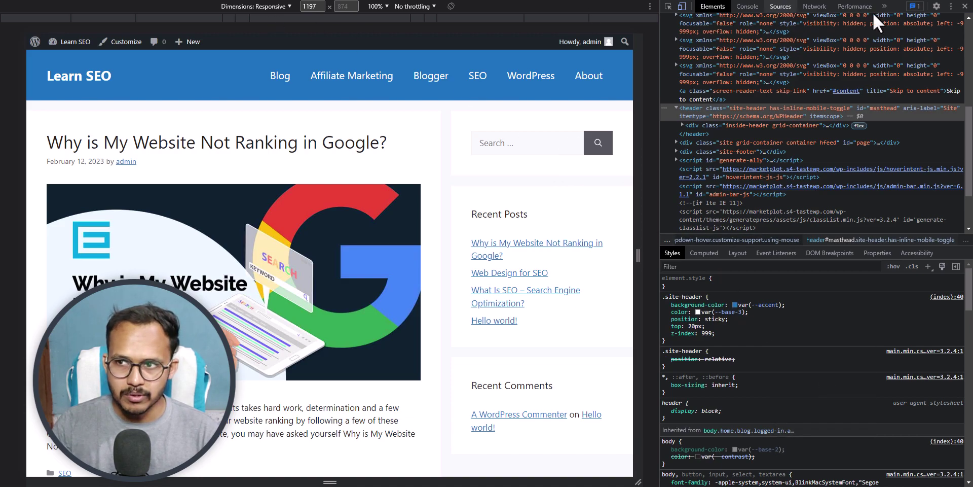
click(965, 6)
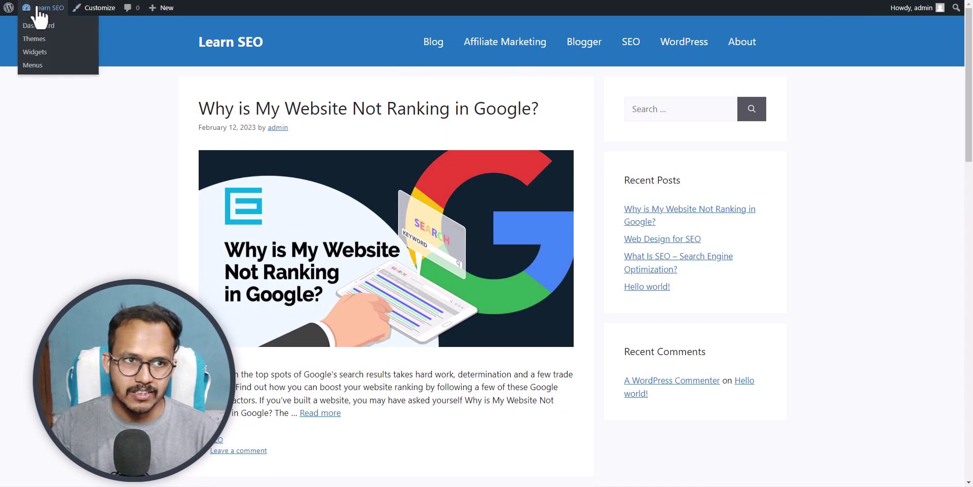
Step: Open Additional CSS in the Learn SEO site's customizer, dismiss the help text, and paste the copied .site-header rule
click(94, 11)
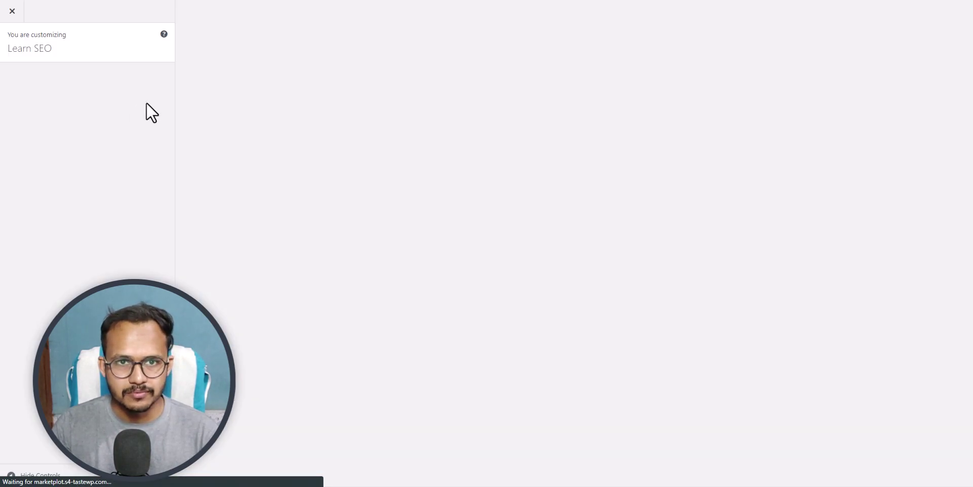
click(62, 322)
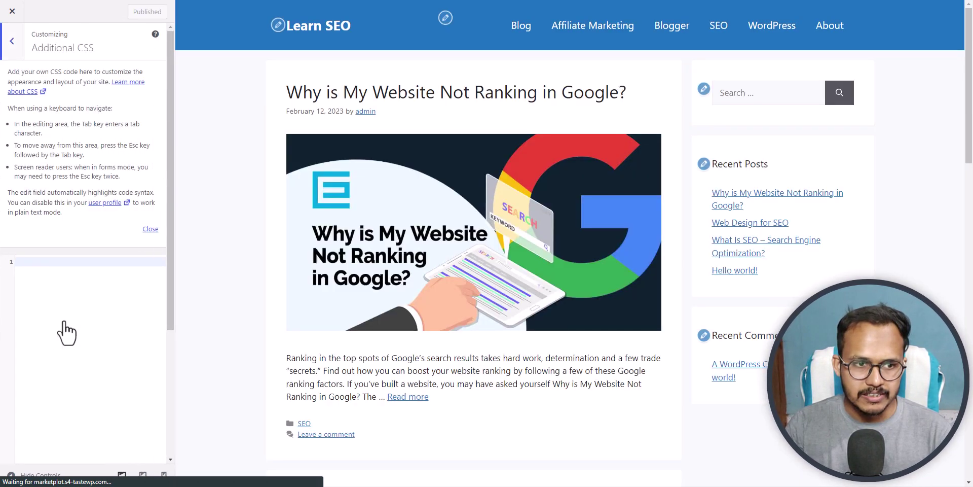
click(152, 229)
click(160, 240)
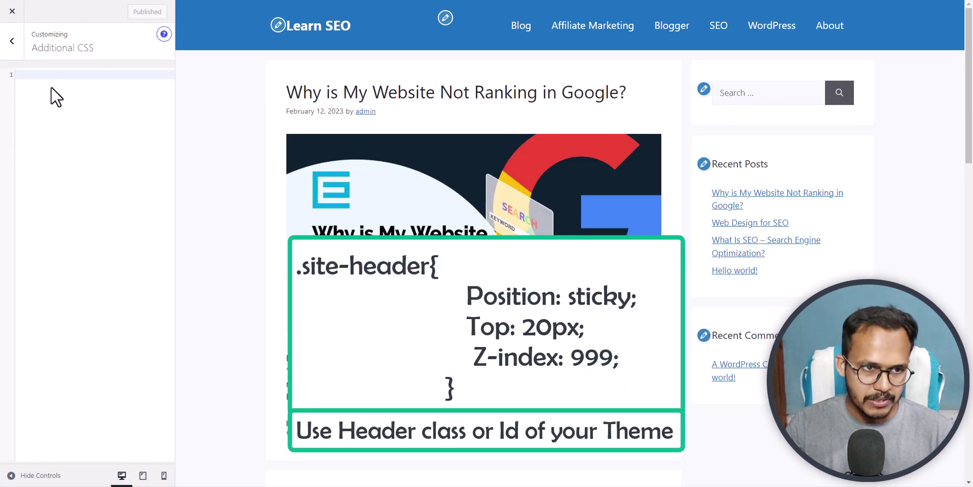
key(ctrl+v)
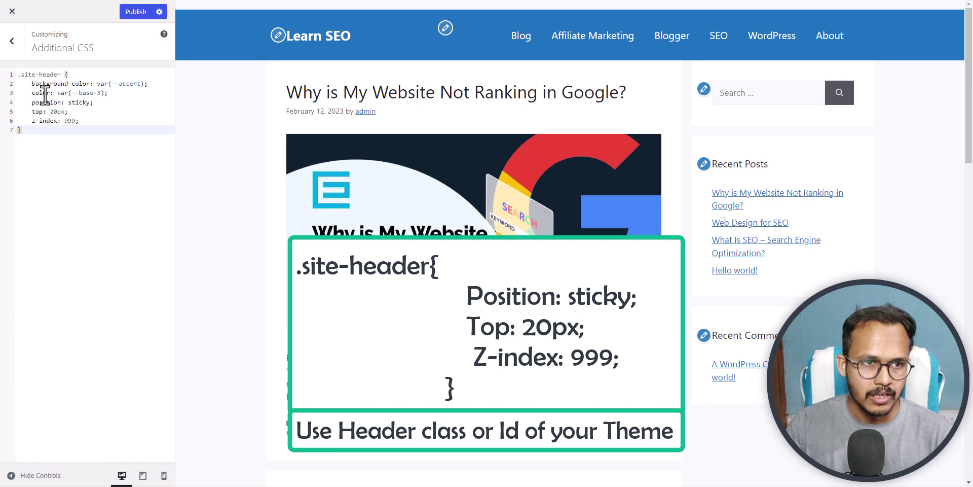
Step: Review the pasted position, top and z-index declarations, publish the CSS, and close the customizer
click(34, 105)
drag(33, 105, 98, 122)
click(97, 122)
click(104, 103)
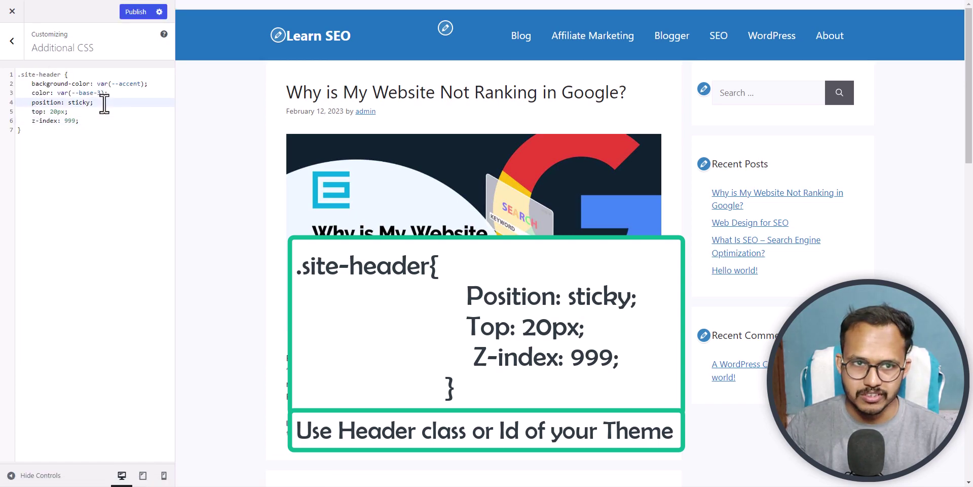
click(83, 111)
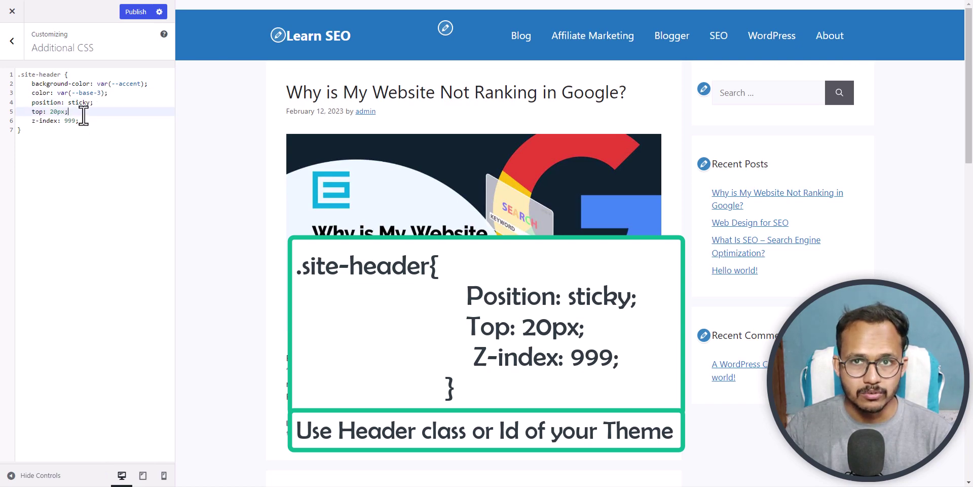
triple_click(95, 120)
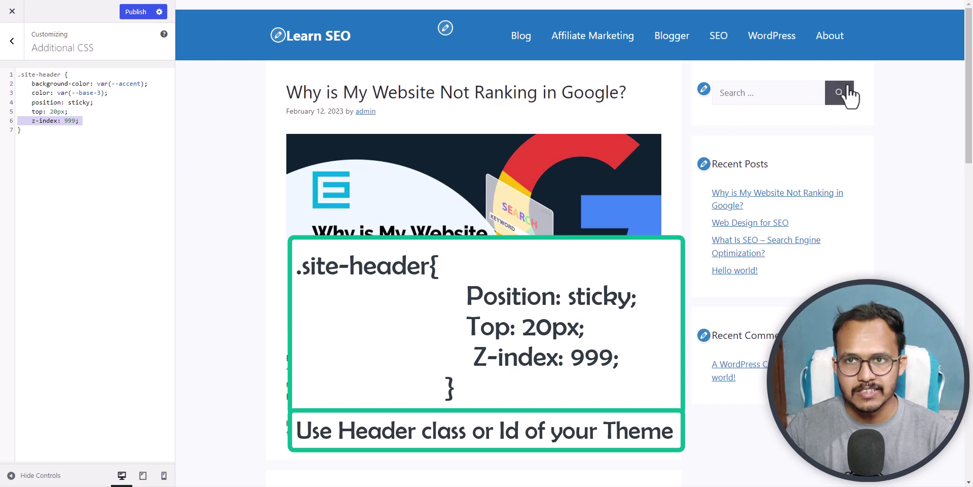
click(136, 12)
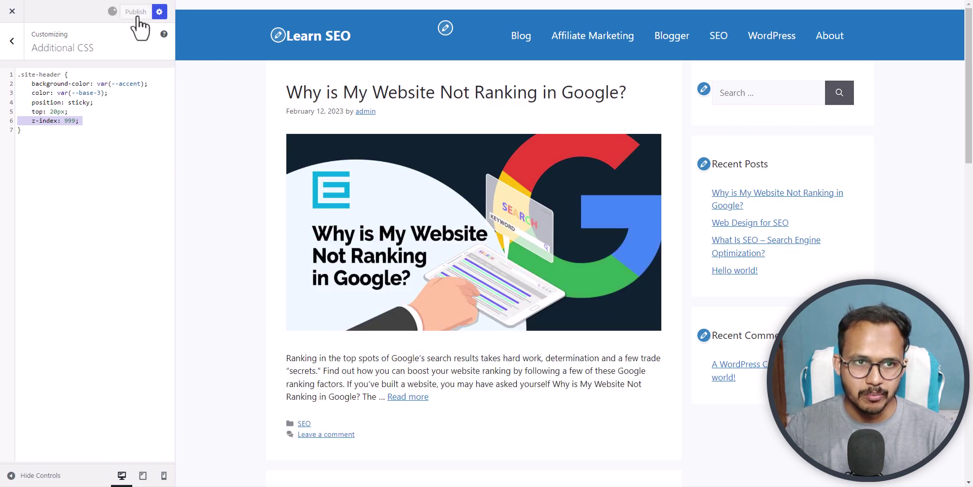
click(11, 11)
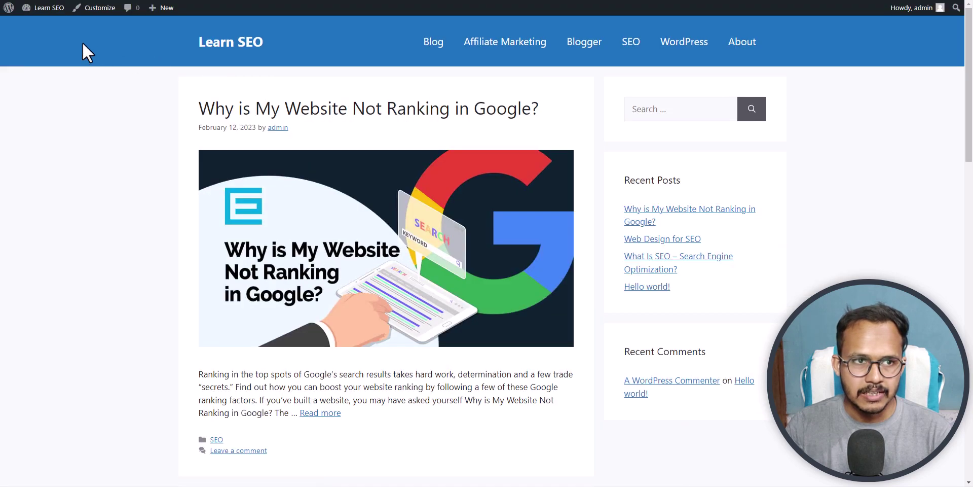
Step: Check how the front page header behaves while scrolling with the published custom CSS
scroll(191, 174, down, 9)
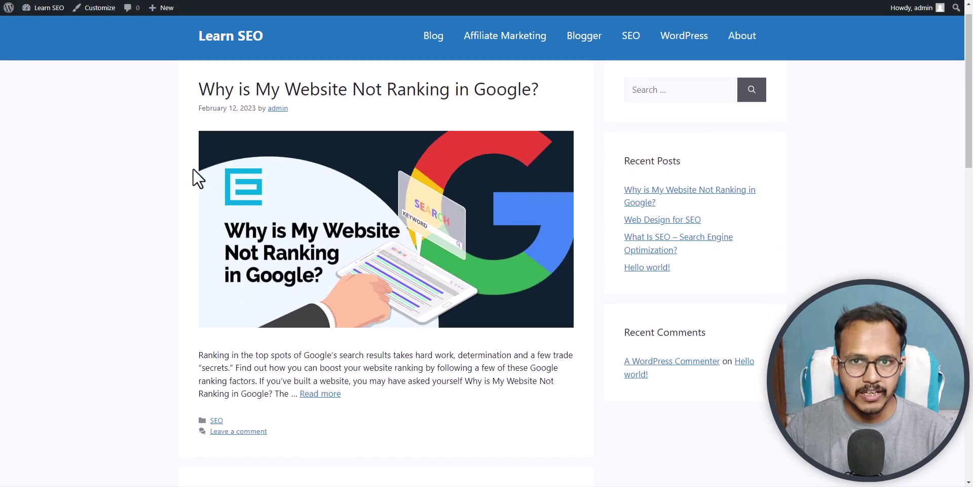
scroll(332, 195, down, 3)
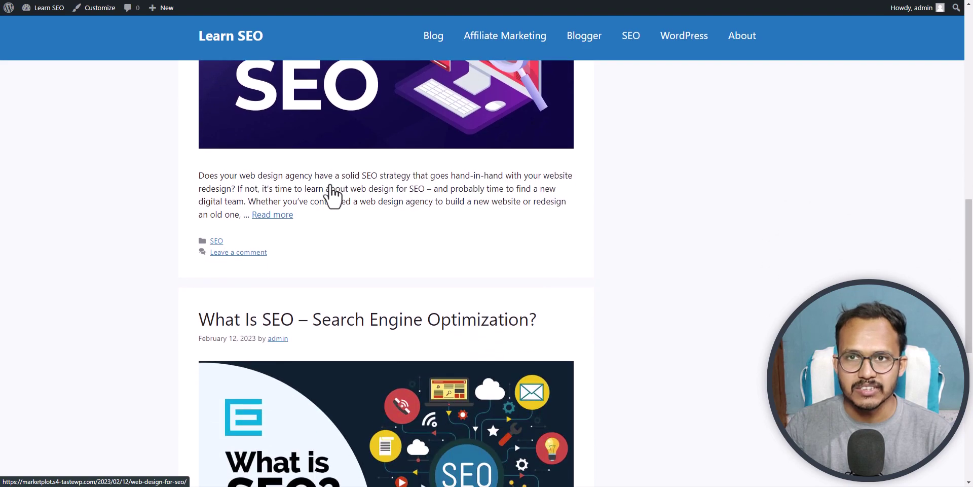
scroll(332, 195, up, 12)
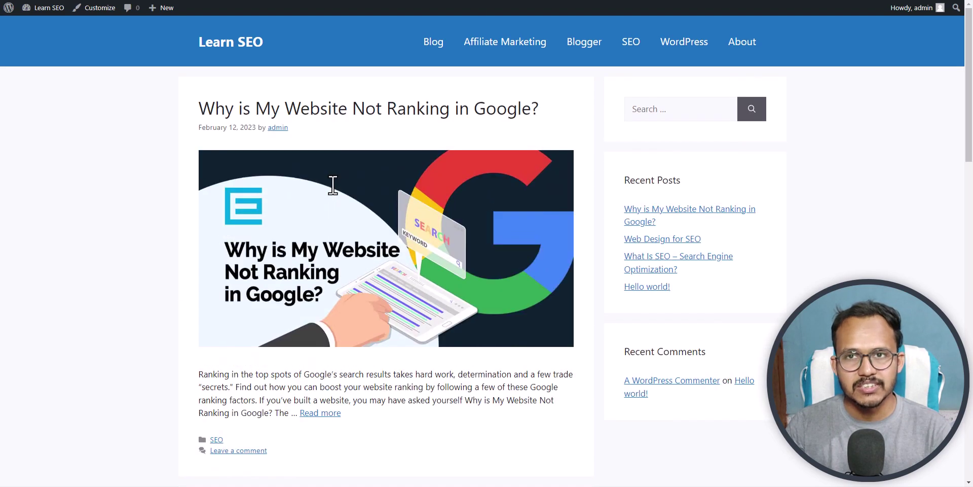